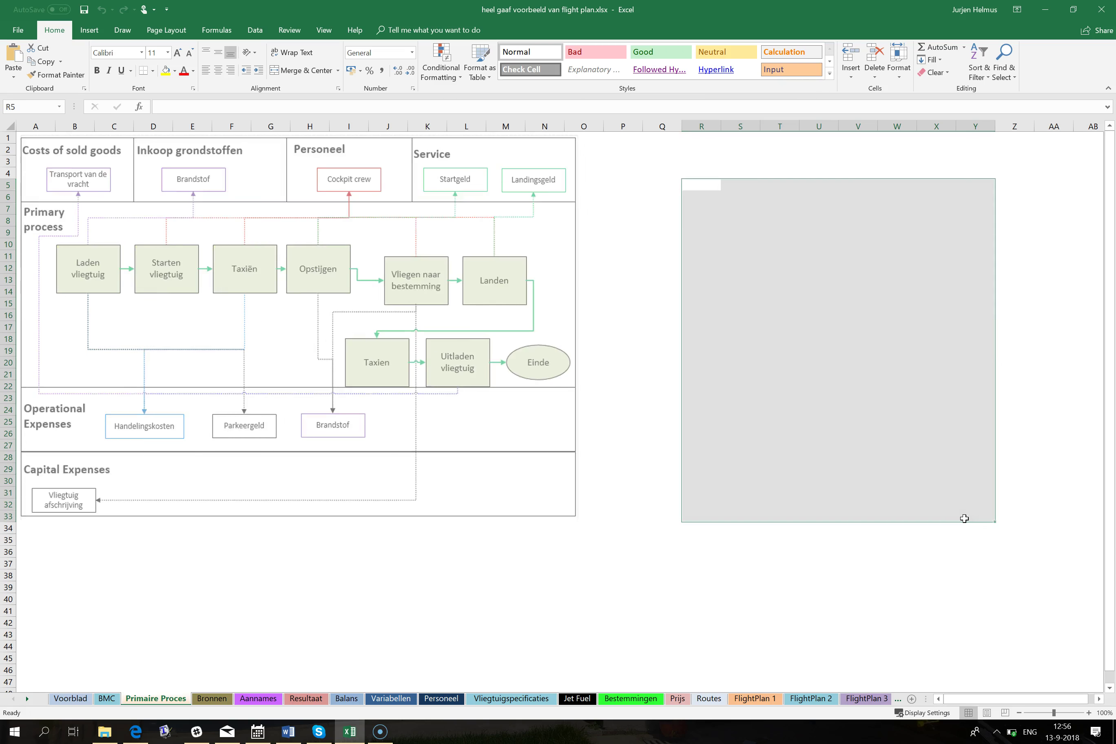
Step: Review the source list on the Bronnen sheet and the numbered assumptions on the Aannames sheet
{"action": "key", "text": "ctrl+Page_Down"}
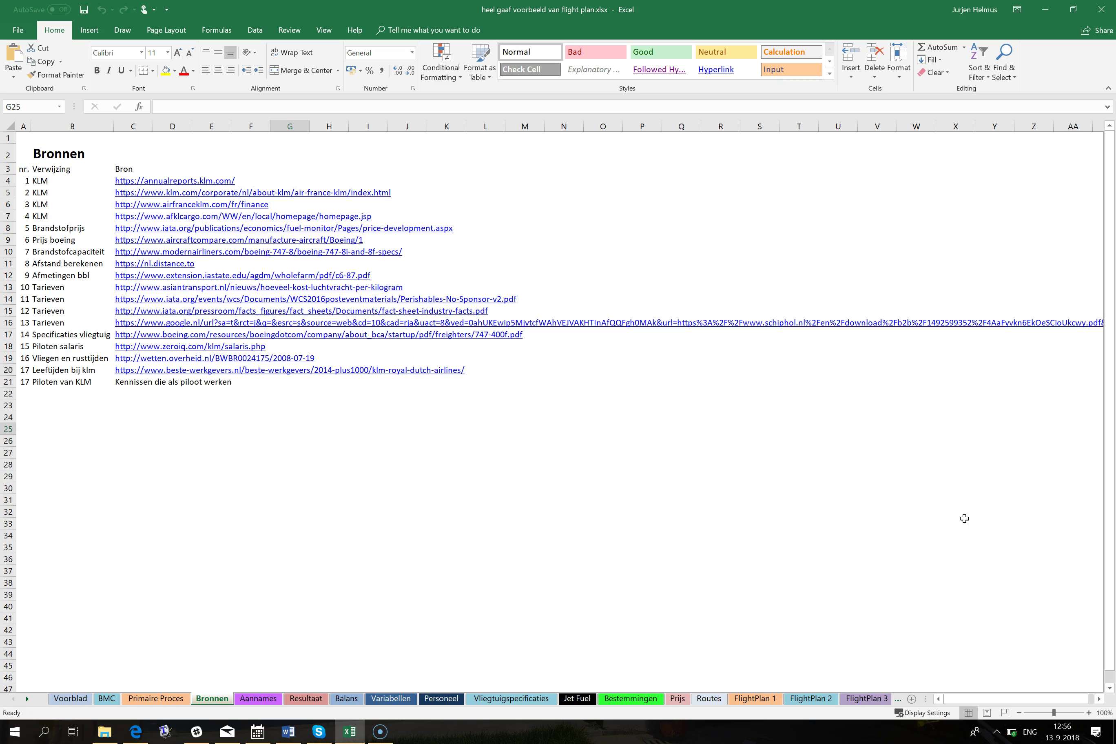
{"action": "key", "text": "ctrl+Page_Down"}
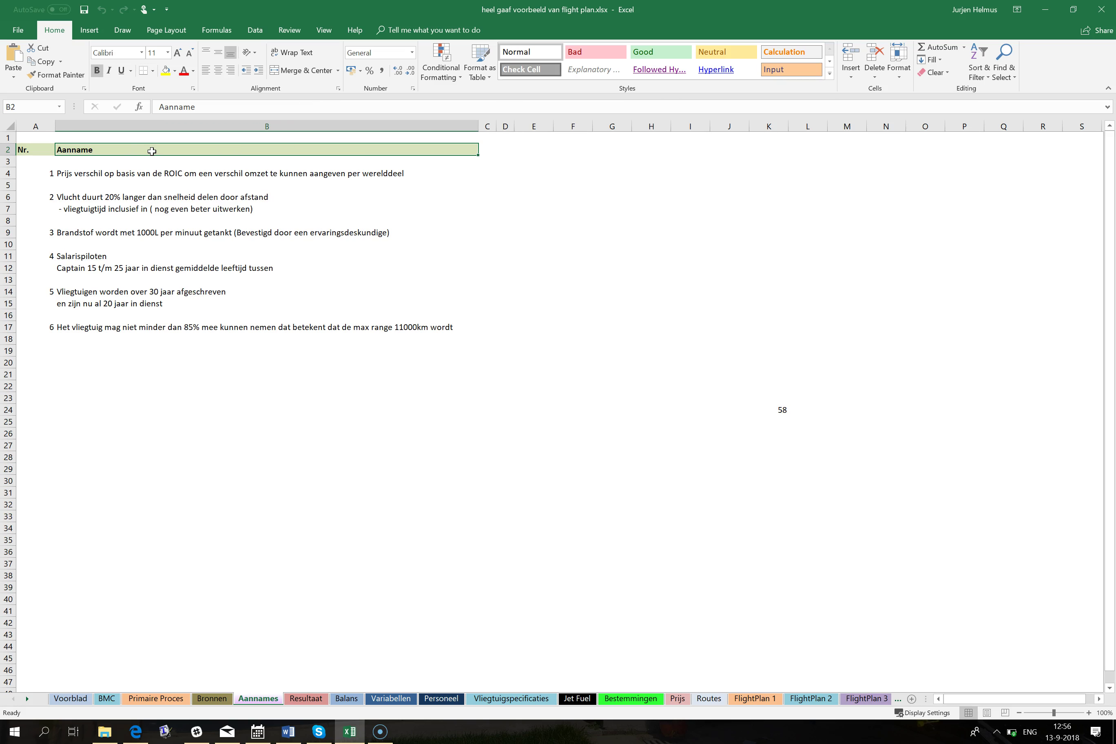
{"action": "left_click", "coordinate": [523, 163]}
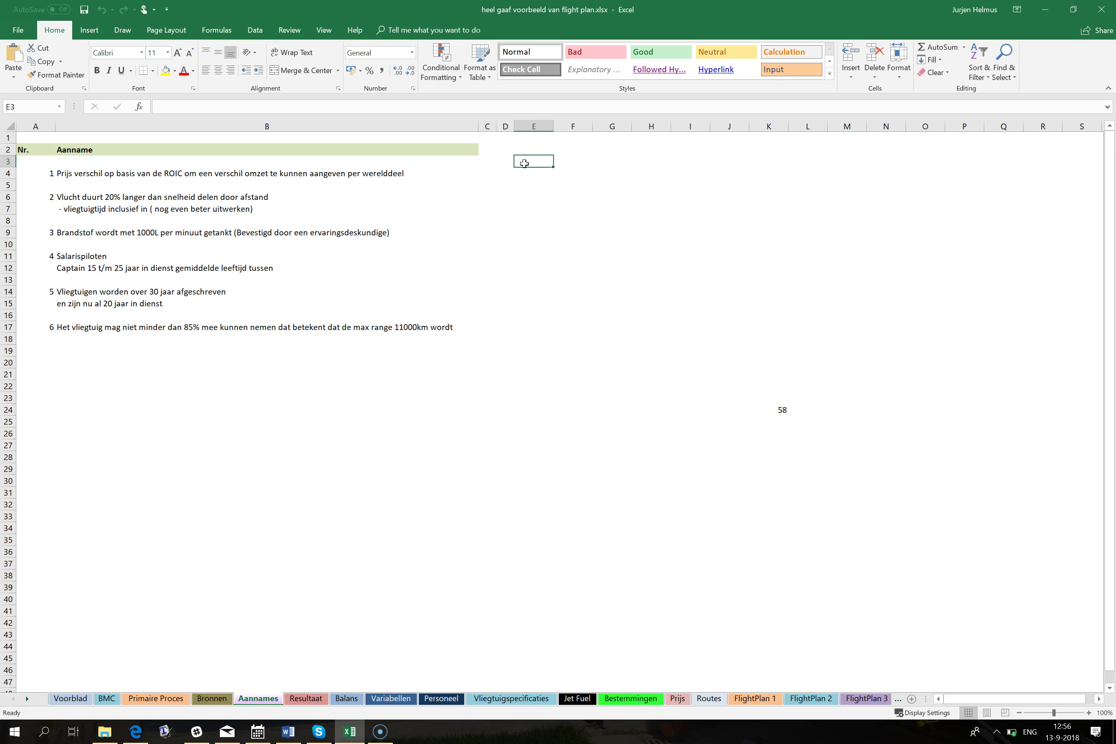
Step: Examine the Resultaat sheet's income statement, checking the formulas behind the Flightplan 2 revenue and the Kosten items down to kosten Laden & Wachten
{"action": "key", "text": "ctrl+Page_Down"}
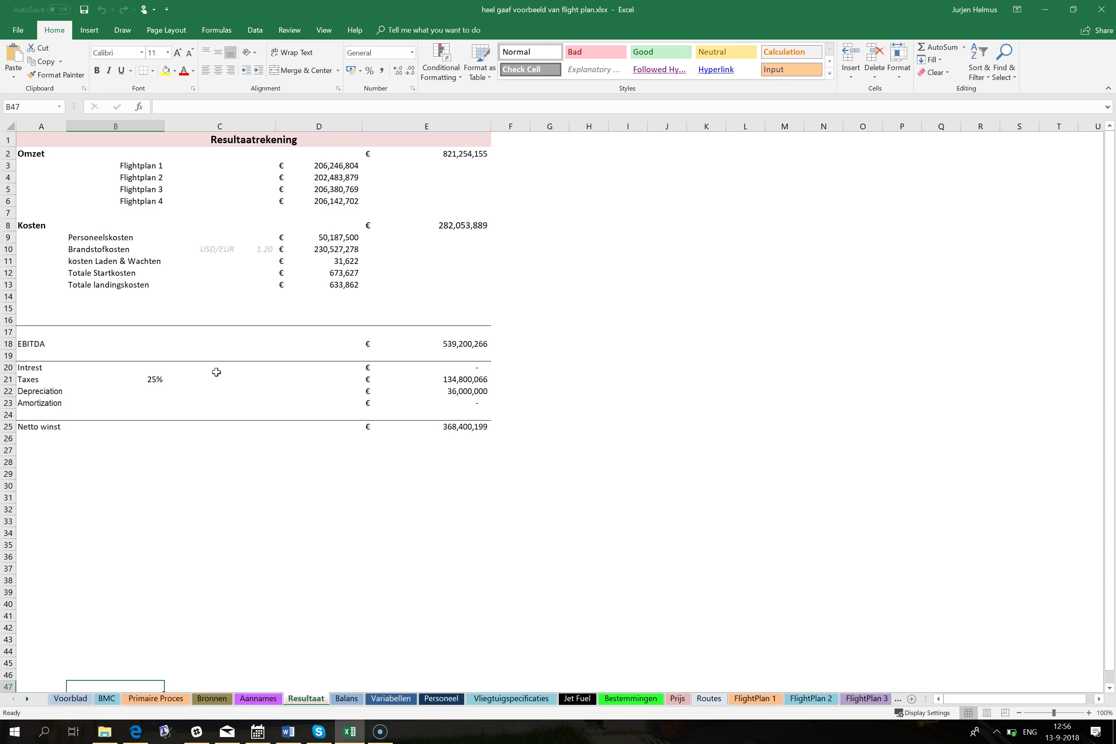
{"action": "left_click", "coordinate": [332, 181]}
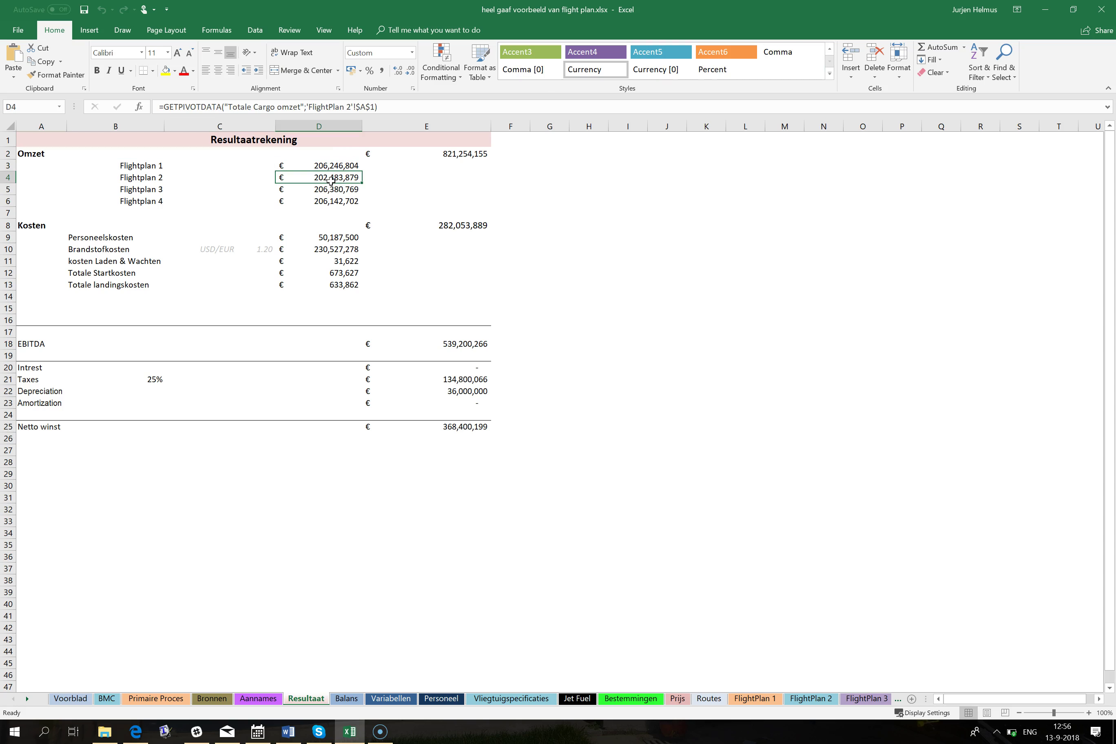
{"action": "key", "text": "Down"}
{"action": "key", "text": "Down"}
{"action": "key", "text": "Down"}
{"action": "key", "text": "Down"}
{"action": "key", "text": "Down"}
{"action": "key", "text": "Down"}
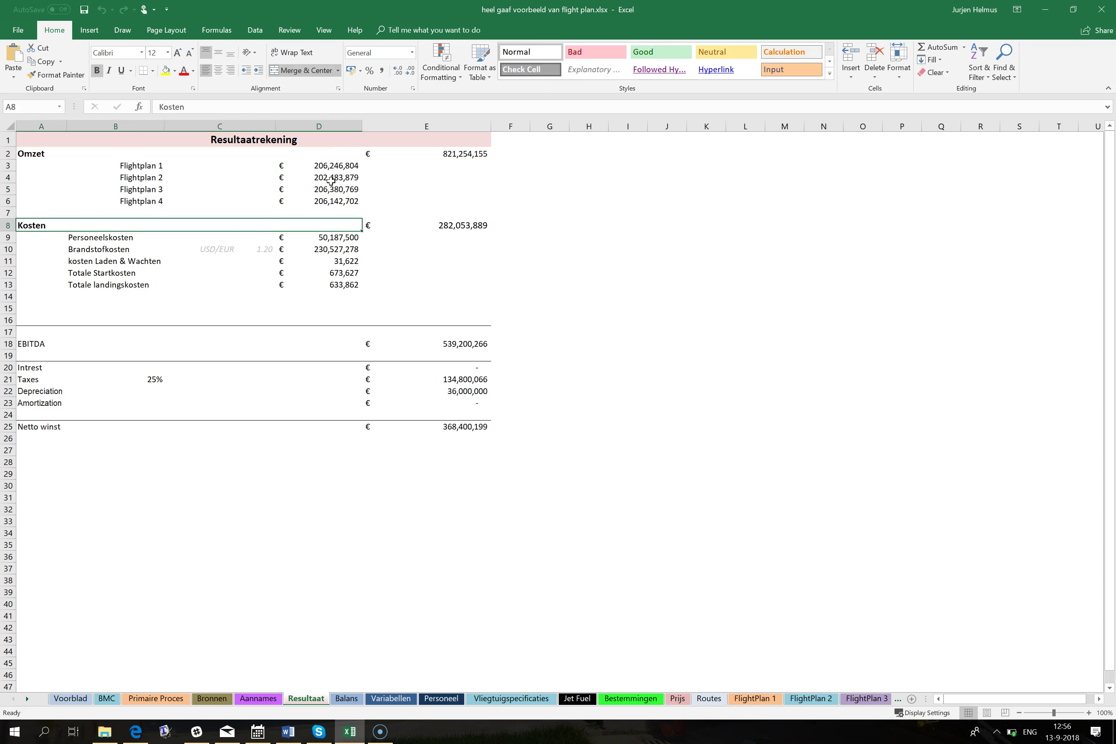
{"action": "key", "text": "Down"}
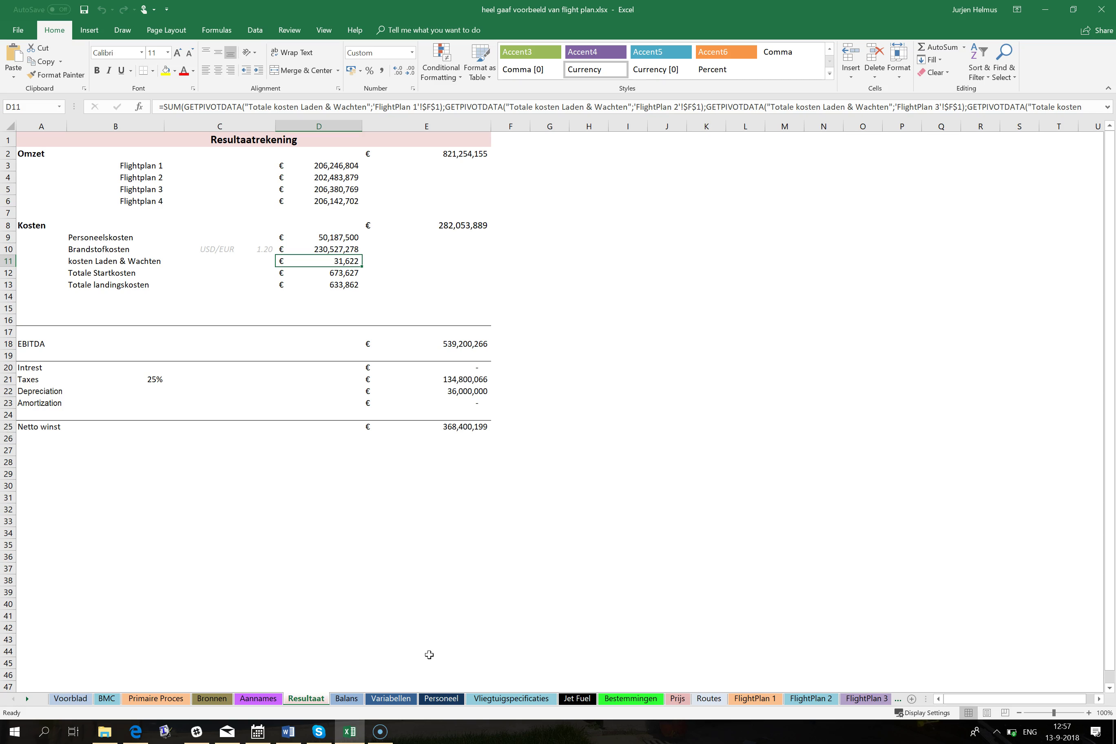
Step: View the balance on the Balans sheet and the landing, parking and waiting-time variables enlarged on the Variabellen sheet
{"action": "left_click", "coordinate": [348, 698]}
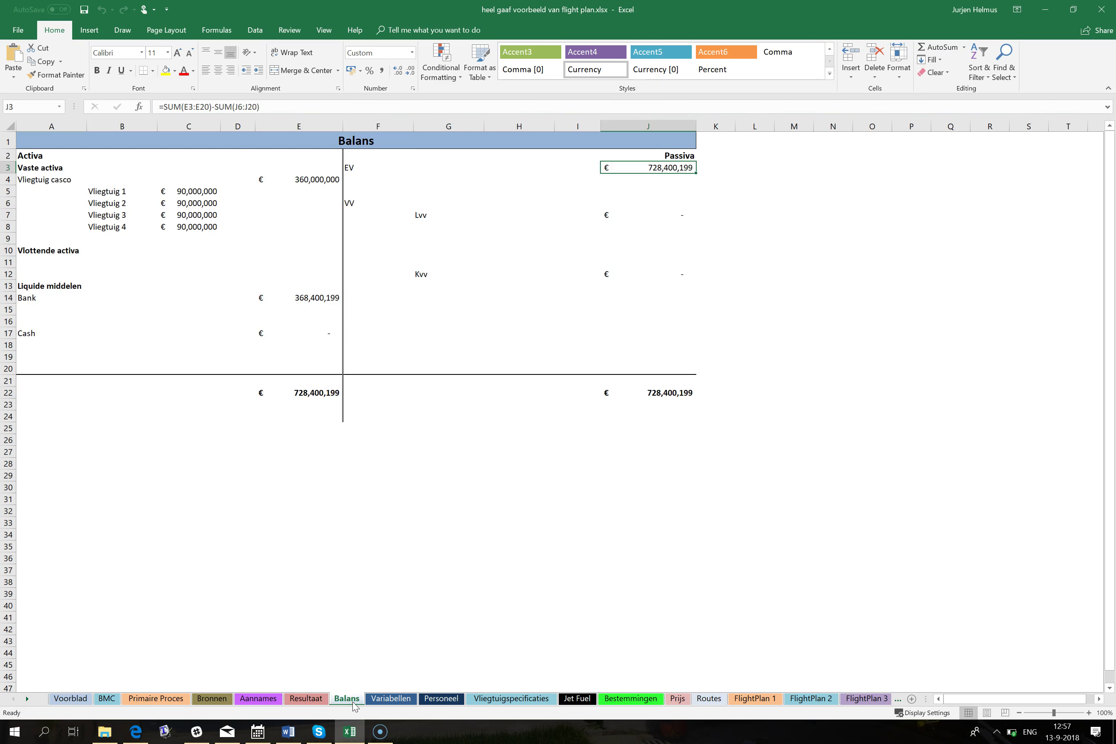
{"action": "left_click", "coordinate": [391, 698]}
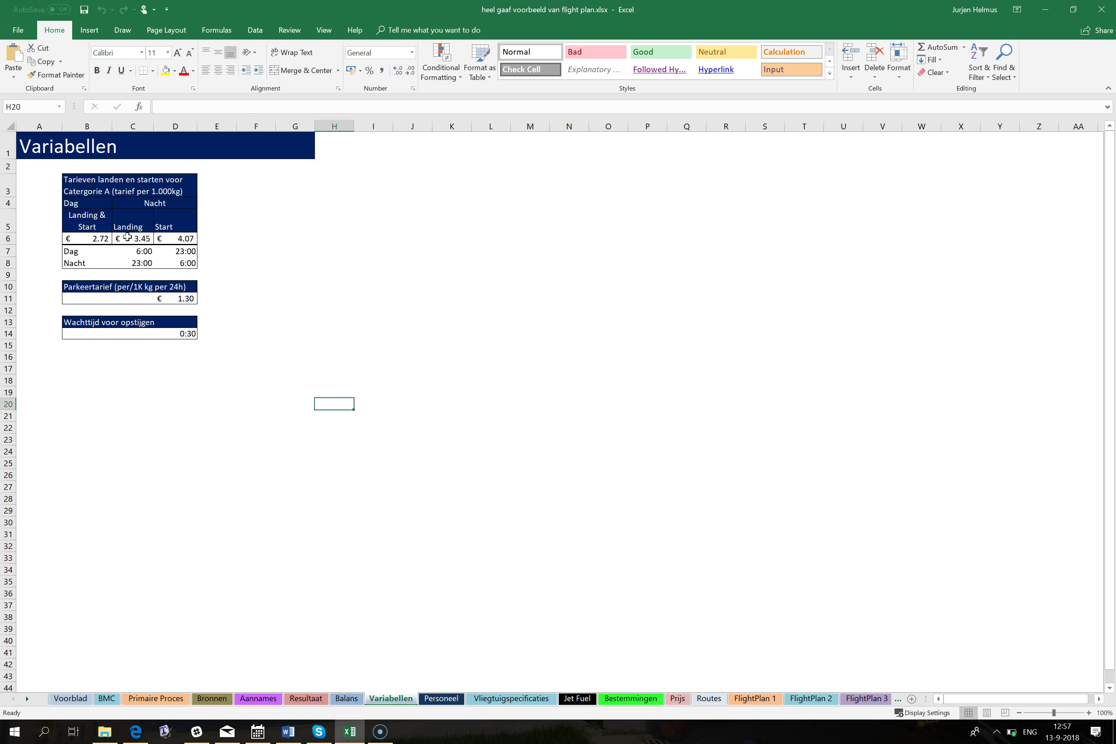
{"action": "scroll", "coordinate": [263, 264], "scroll_direction": "up", "scroll_amount": 1}
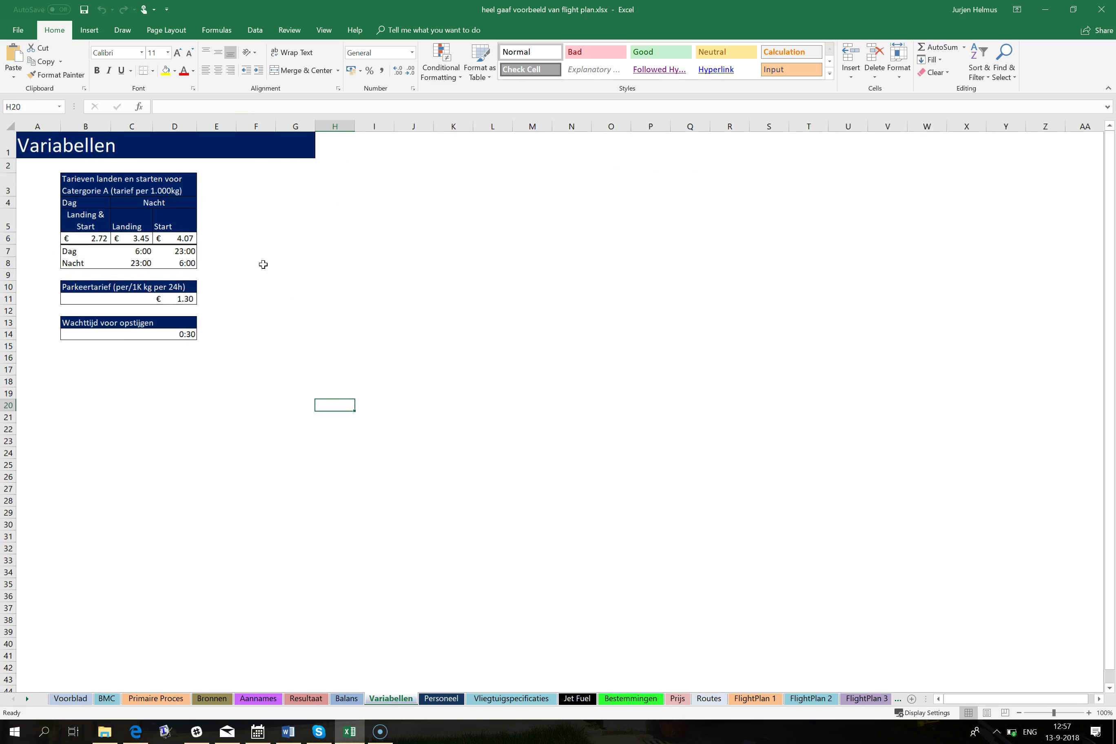
{"action": "scroll", "coordinate": [263, 265], "scroll_direction": "up", "scroll_amount": 4}
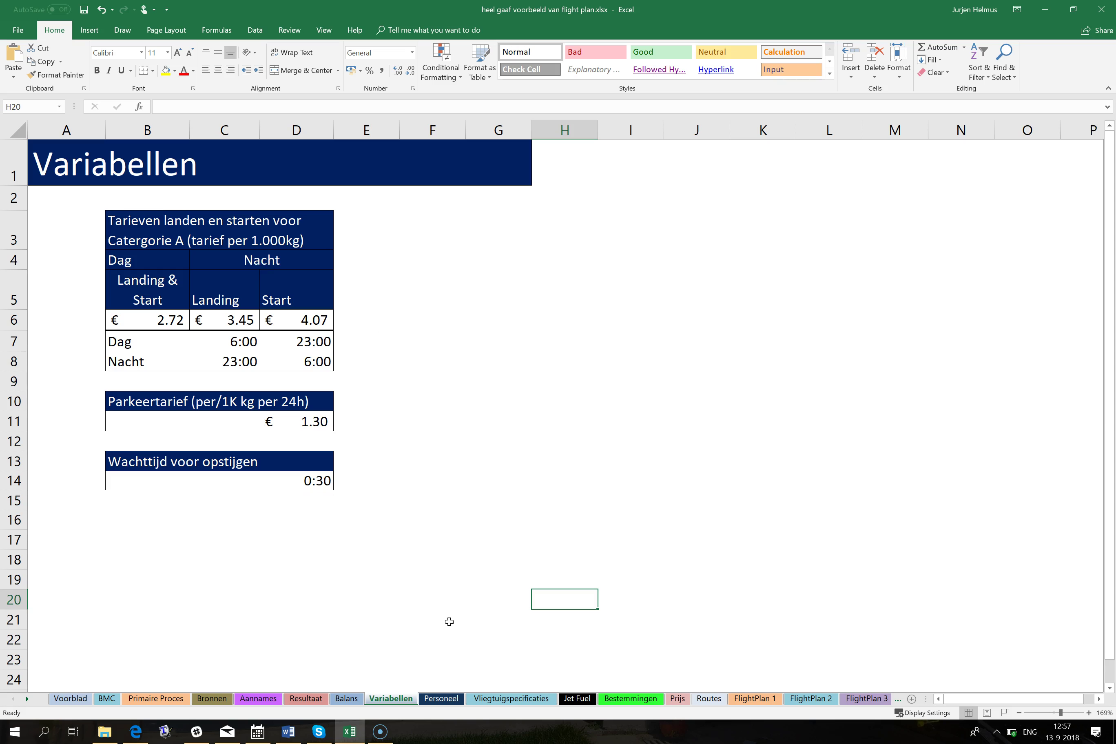
Step: Examine the payload-range chart and the range, payload and fuel table on the Vliegtuigspecificaties sheet
{"action": "left_click", "coordinate": [522, 700]}
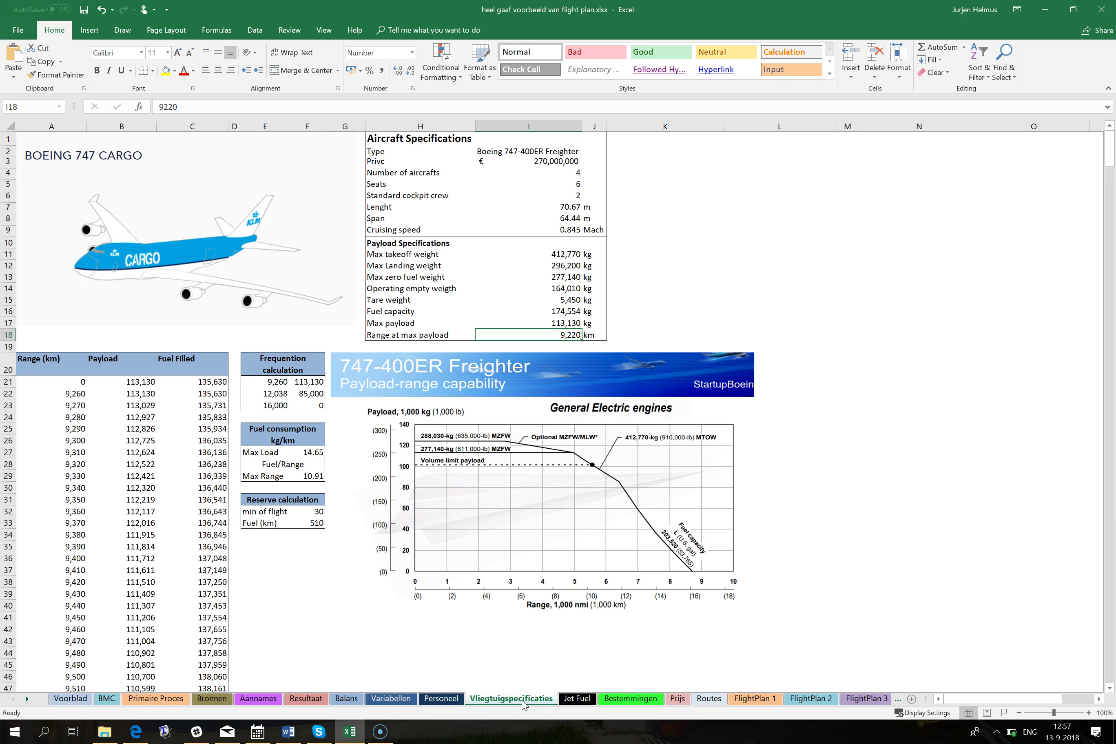
{"action": "scroll", "coordinate": [419, 535], "scroll_direction": "up", "scroll_amount": 6, "text": "ctrl"}
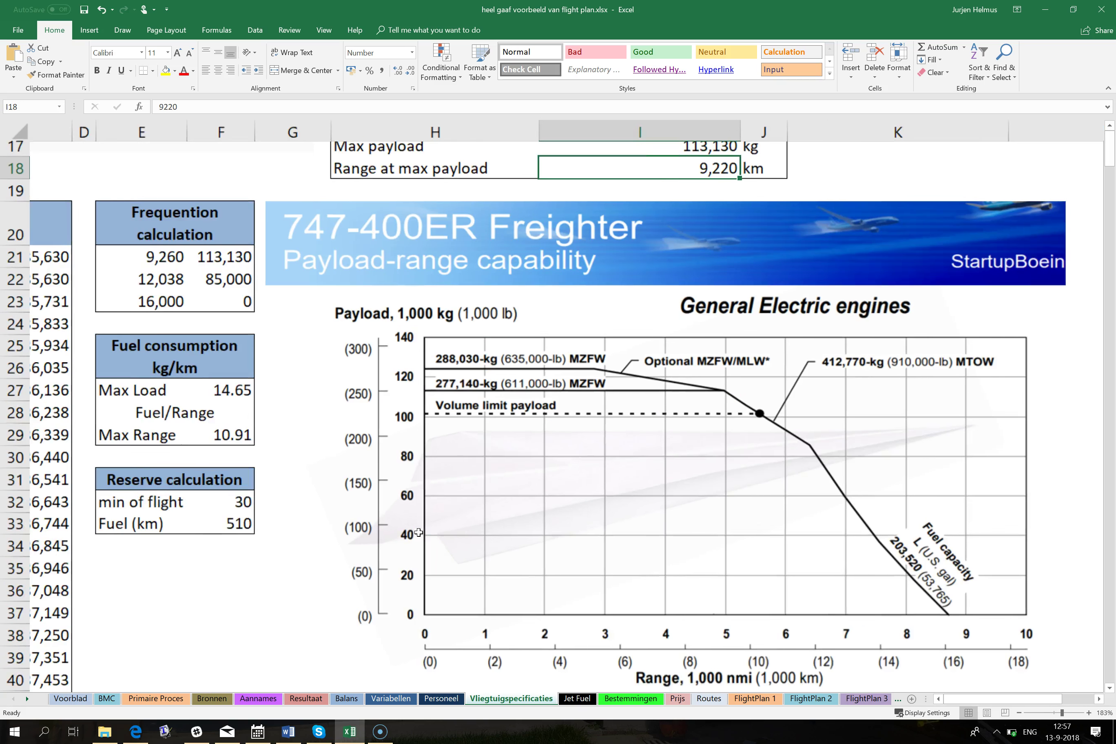
{"action": "scroll", "coordinate": [419, 535], "scroll_direction": "down", "scroll_amount": 1}
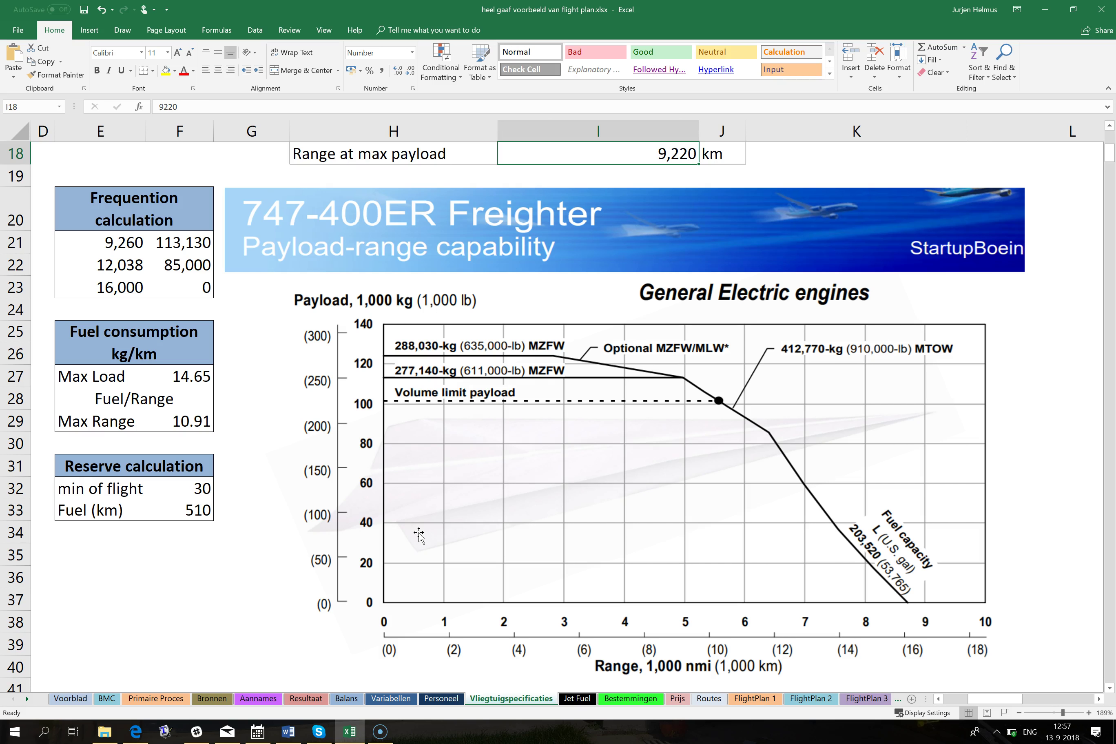
{"action": "scroll", "coordinate": [418, 535], "scroll_direction": "left", "scroll_amount": 5}
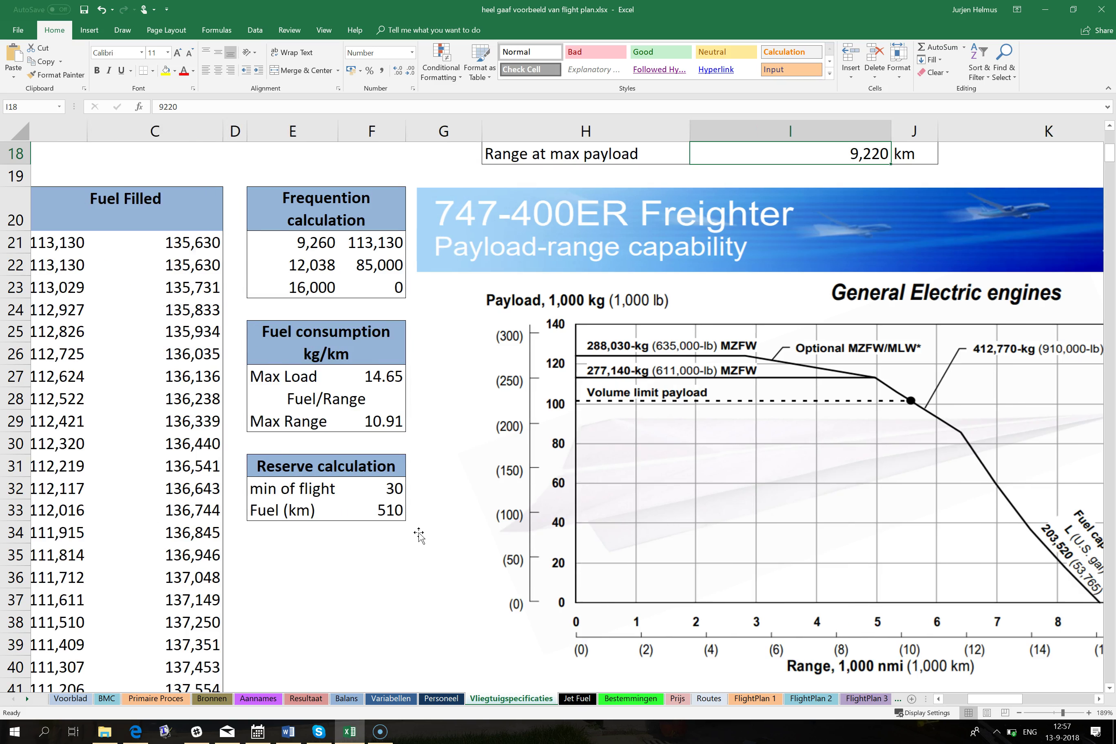
{"action": "scroll", "coordinate": [419, 535], "scroll_direction": "left", "scroll_amount": 2}
{"action": "scroll", "coordinate": [419, 535], "scroll_direction": "up", "scroll_amount": 2}
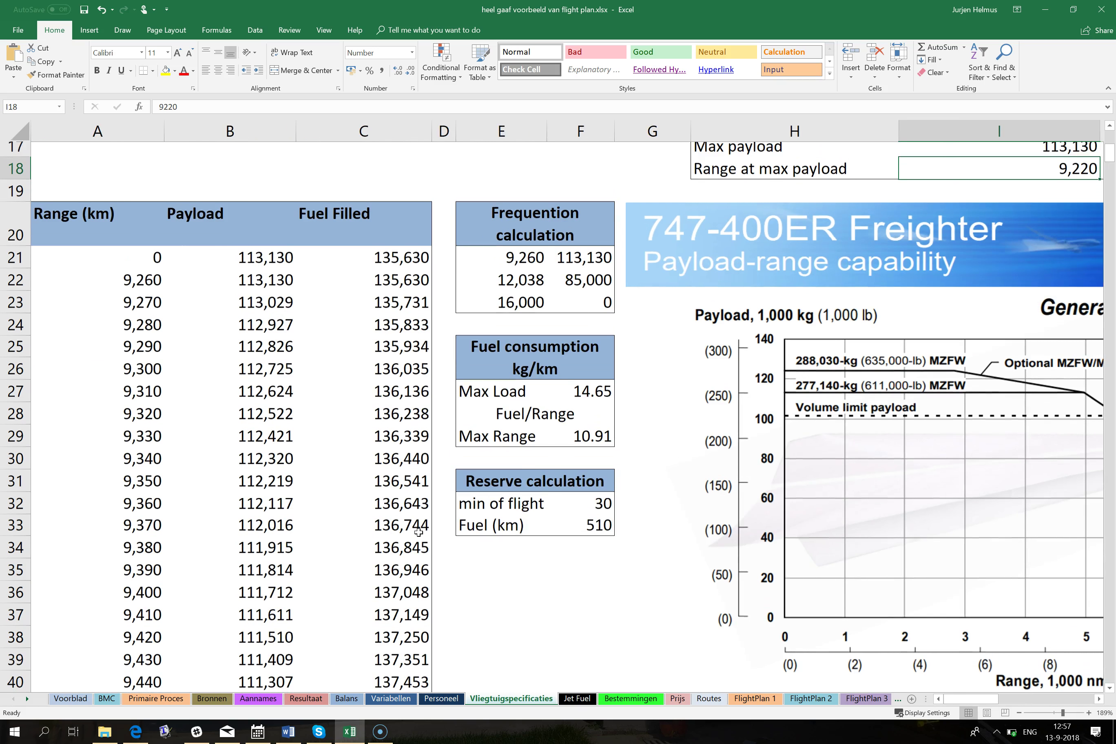
Step: Read the Aircraft and Payload Specifications, and inspect the 747-400ER Freighter payload-range picture below them
{"action": "scroll", "coordinate": [419, 531], "scroll_direction": "up", "scroll_amount": 4}
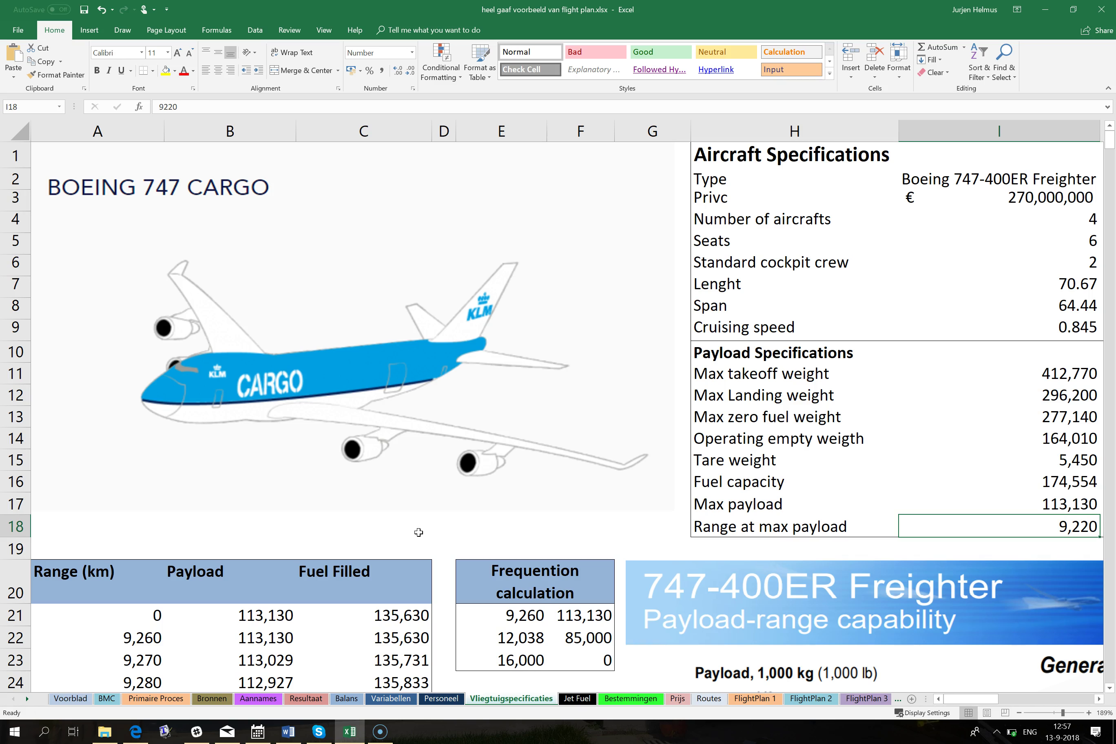
{"action": "scroll", "coordinate": [418, 533], "scroll_direction": "right", "scroll_amount": 3}
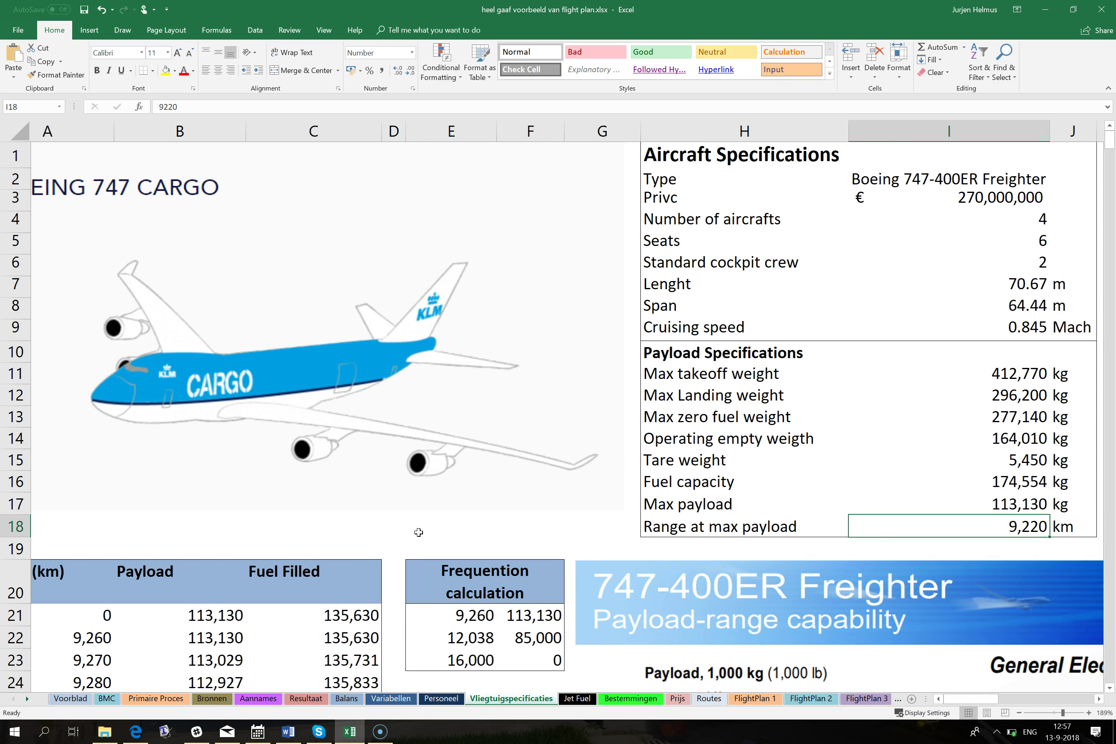
{"action": "scroll", "coordinate": [418, 533], "scroll_direction": "right", "scroll_amount": 1}
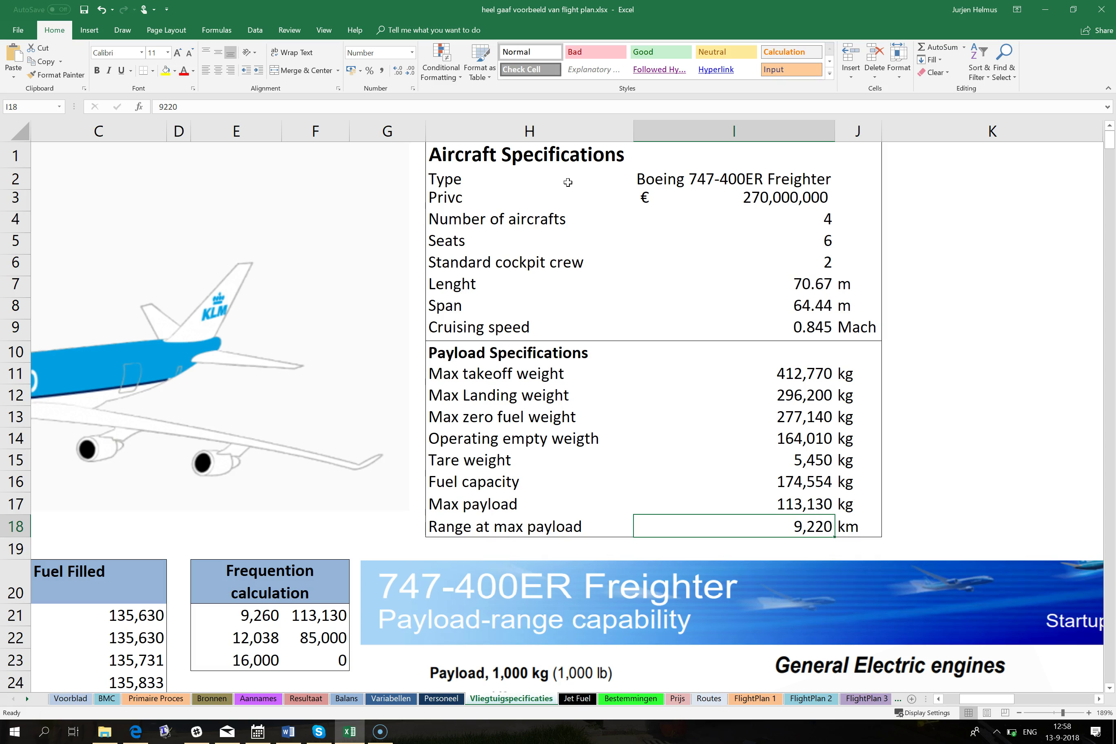
{"action": "scroll", "coordinate": [626, 566], "scroll_direction": "down", "scroll_amount": 1}
{"action": "scroll", "coordinate": [626, 566], "scroll_direction": "down", "scroll_amount": 5}
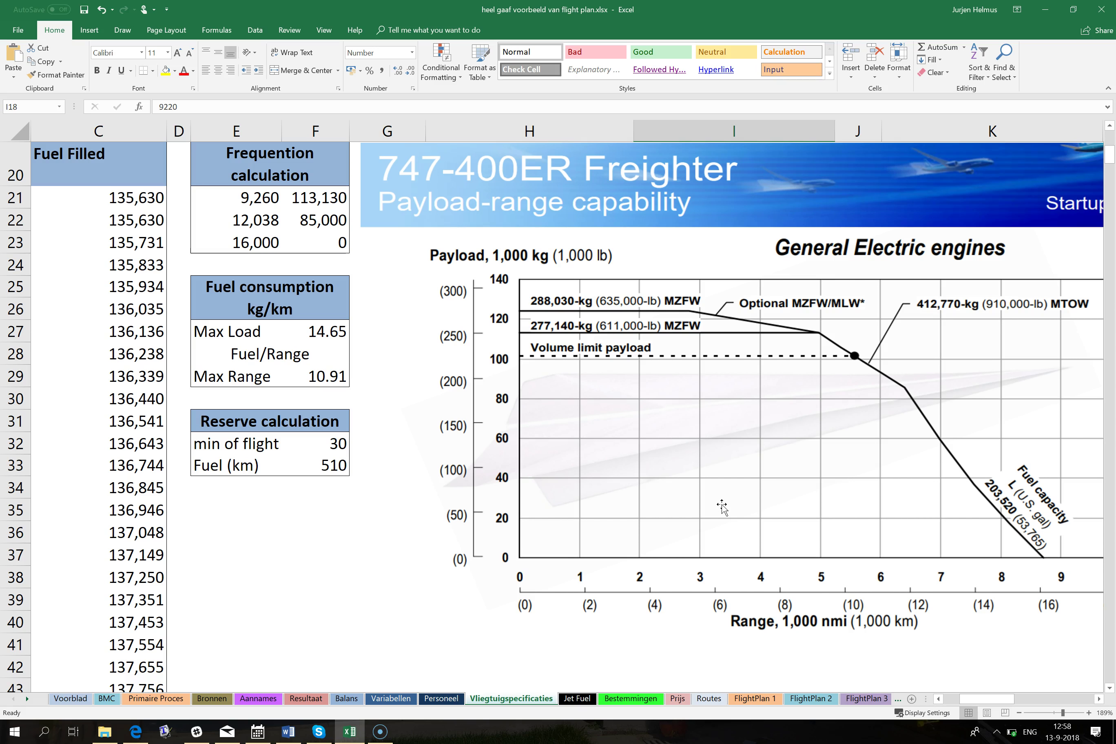
{"action": "left_click", "coordinate": [722, 506]}
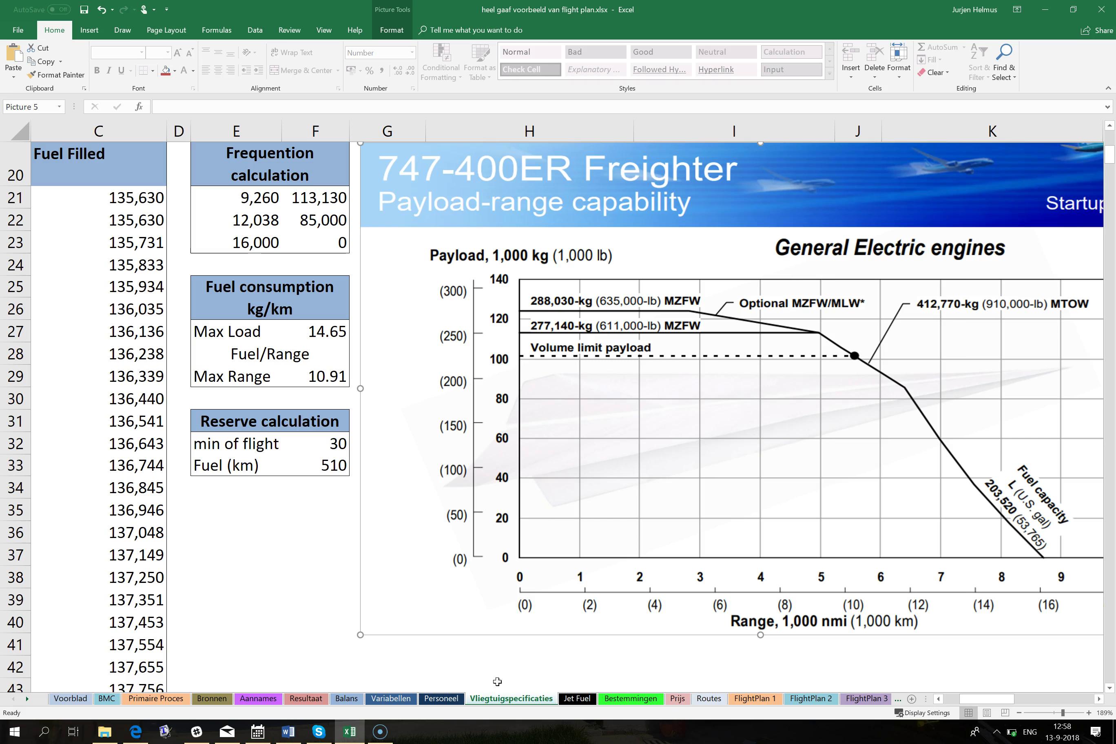
Step: Look through the fuel cost scenario tables on the Jet Fuel sheet
{"action": "left_click", "coordinate": [577, 698]}
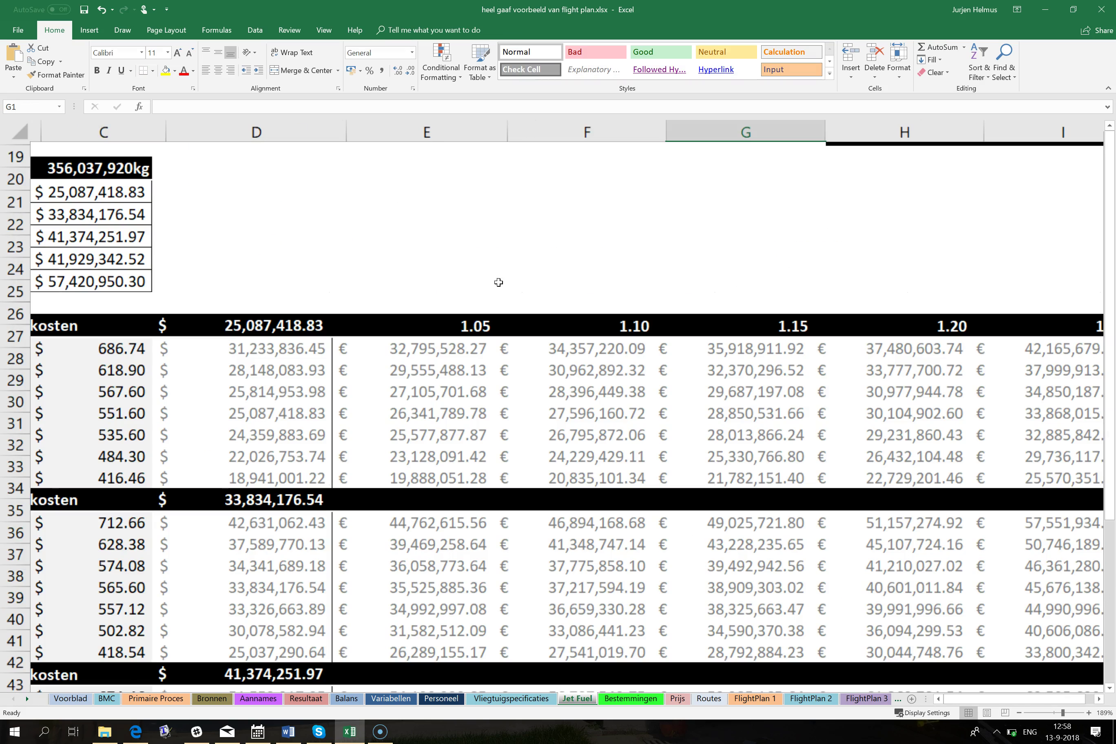
{"action": "scroll", "coordinate": [517, 286], "scroll_direction": "down", "scroll_amount": 2}
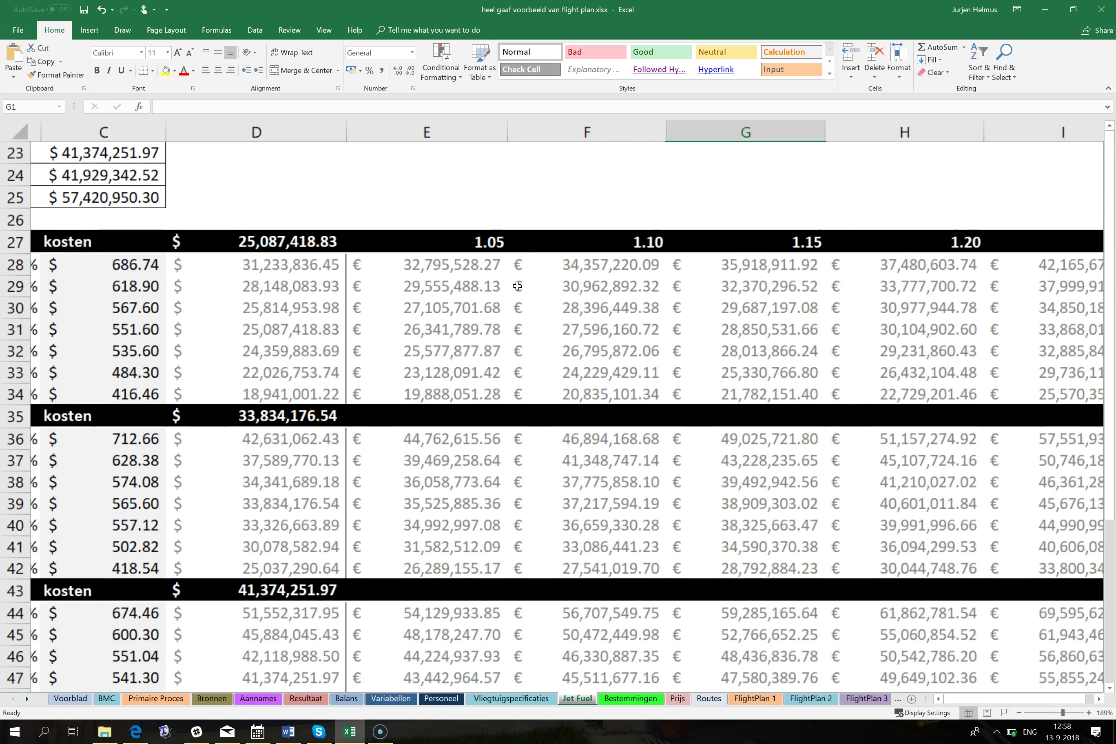
{"action": "scroll", "coordinate": [517, 286], "scroll_direction": "down", "scroll_amount": 2}
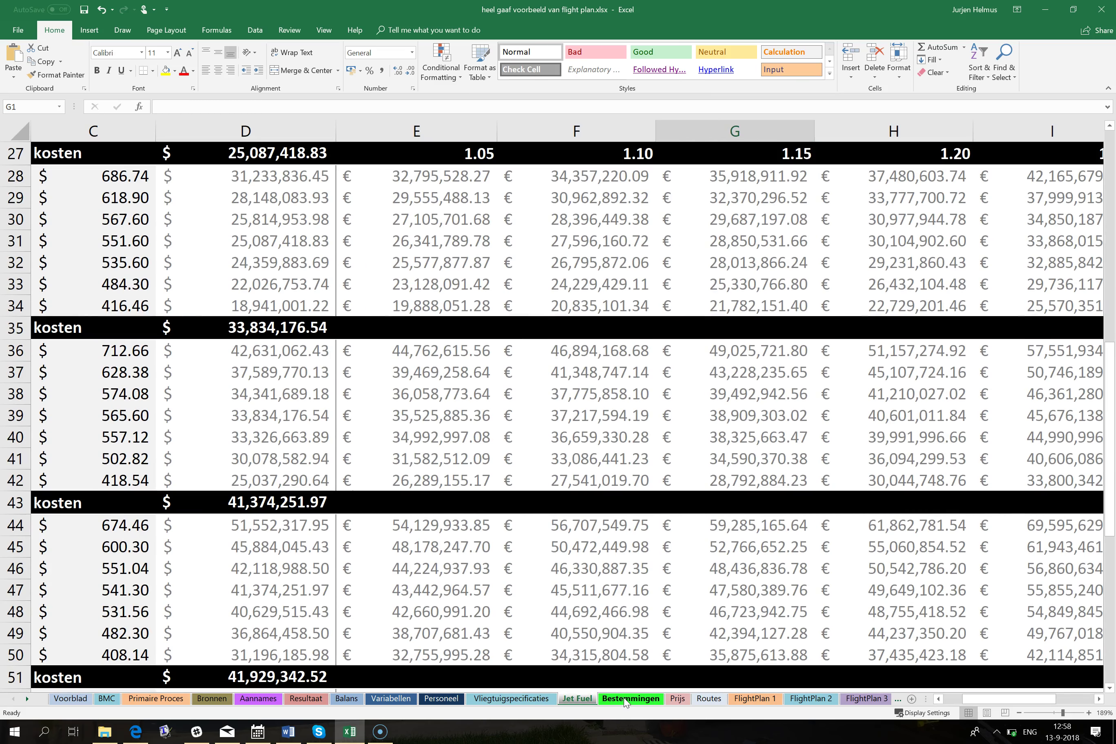
Step: Examine the destination list, world map and distance matrix between destinations on the Bestemmingen sheet
{"action": "left_click", "coordinate": [607, 701]}
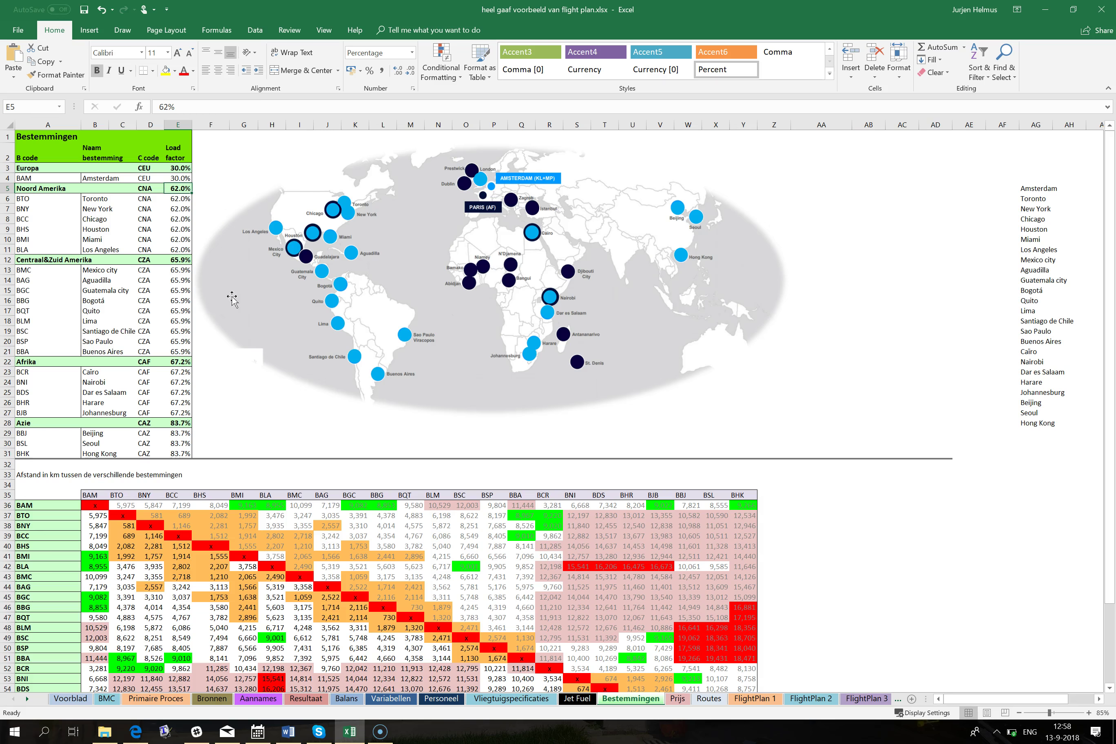
{"action": "scroll", "coordinate": [713, 499], "scroll_direction": "down", "scroll_amount": 1}
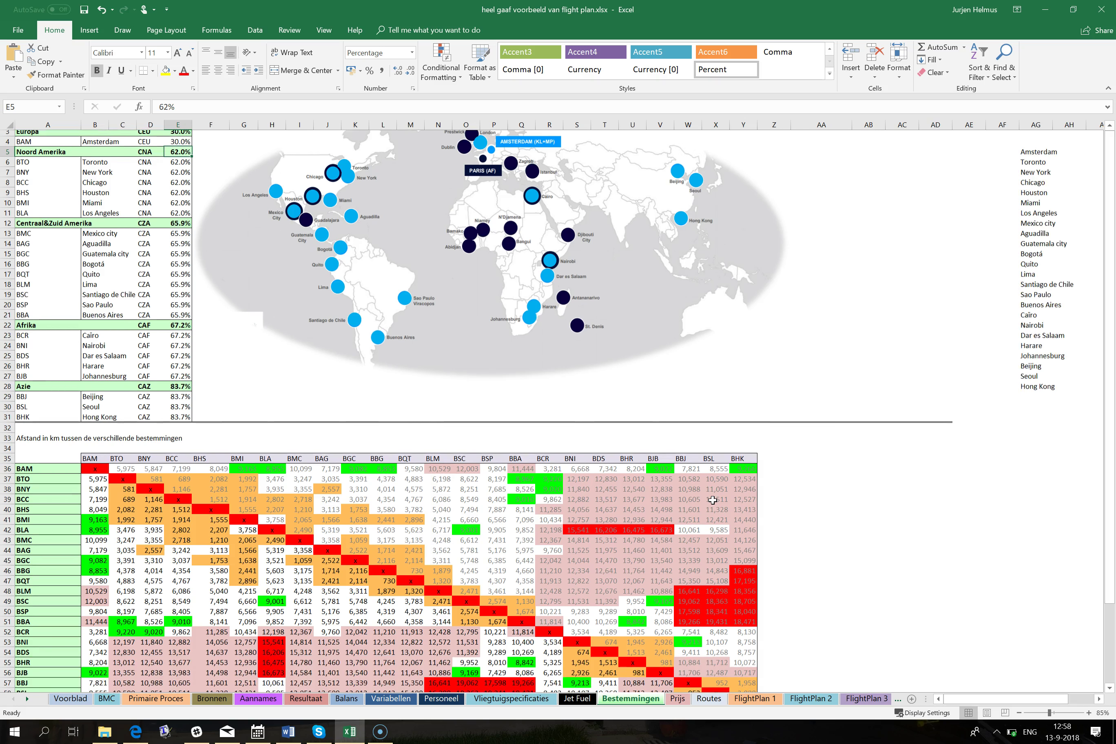
{"action": "scroll", "coordinate": [712, 499], "scroll_direction": "down", "scroll_amount": 2}
{"action": "scroll", "coordinate": [713, 500], "scroll_direction": "up", "scroll_amount": 3}
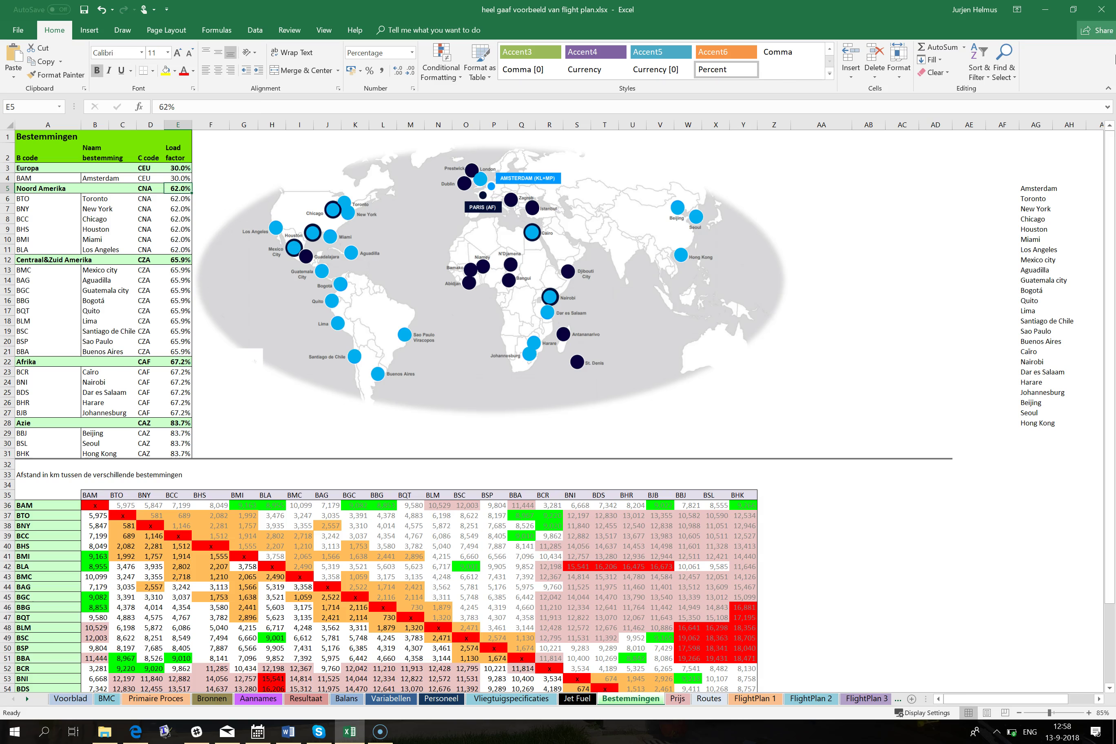
{"action": "scroll", "coordinate": [273, 632], "scroll_direction": "down", "scroll_amount": 1}
{"action": "scroll", "coordinate": [273, 632], "scroll_direction": "down", "scroll_amount": 2}
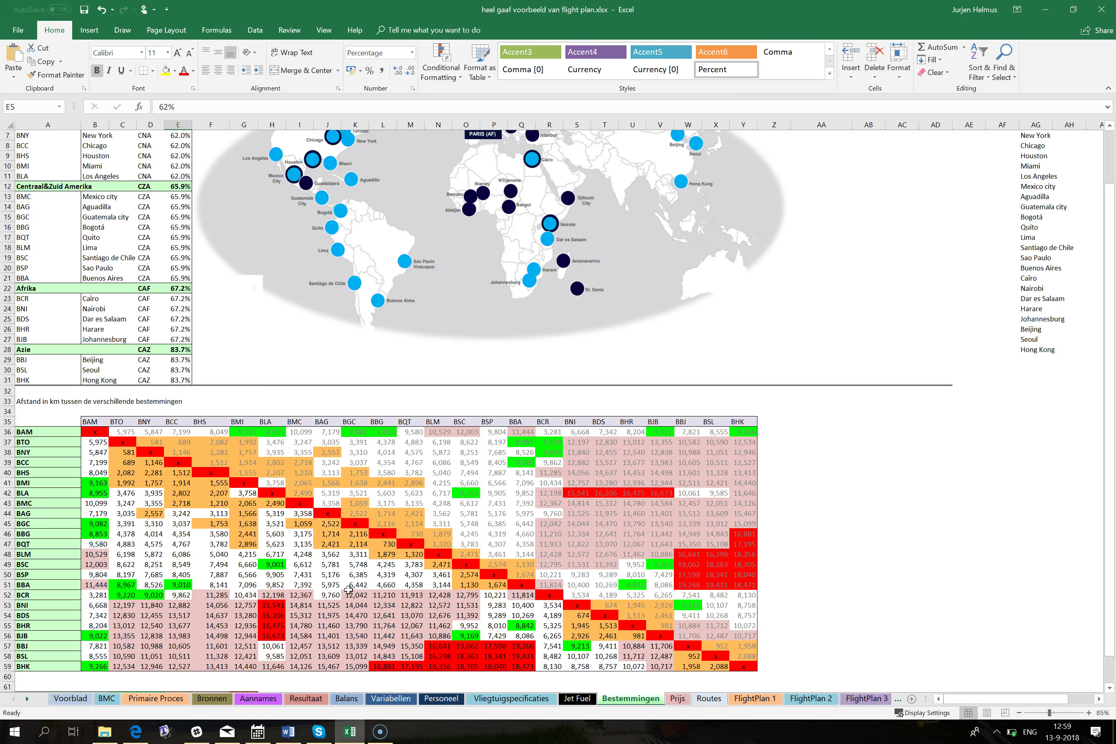
Step: View the average price per kg on the Prijs sheet and Route 1 in the cycle overview on the Routes sheet
{"action": "left_click", "coordinate": [677, 700]}
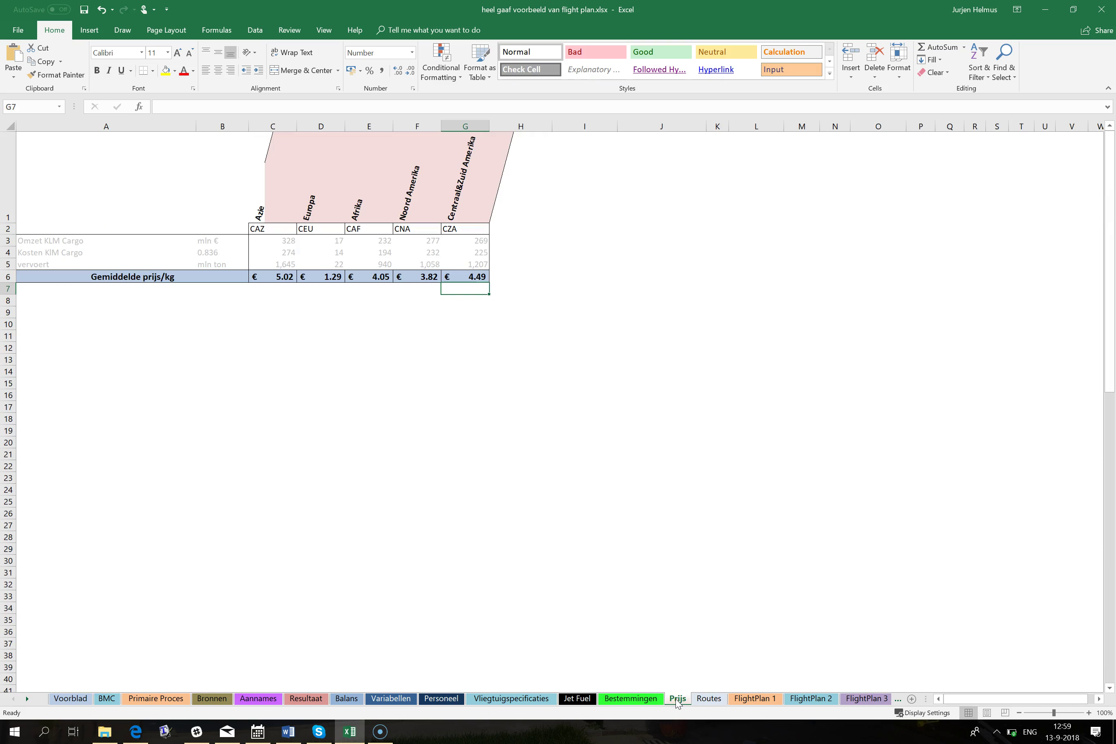
{"action": "left_click", "coordinate": [717, 703]}
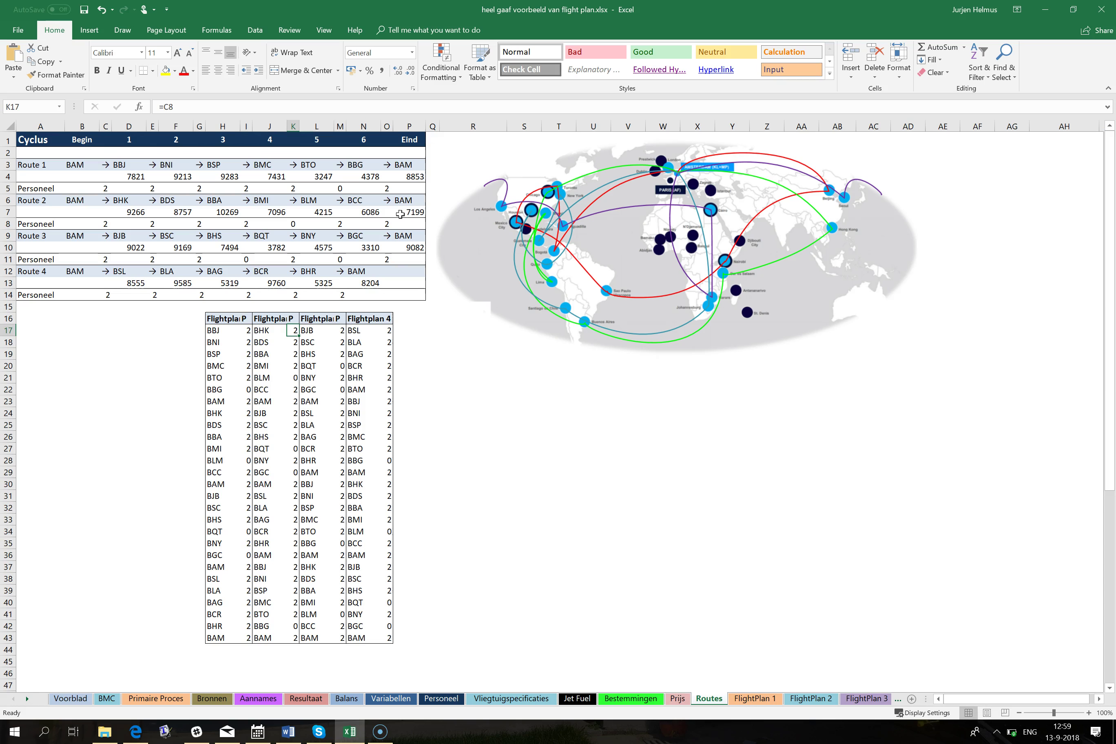
{"action": "left_click", "coordinate": [62, 169]}
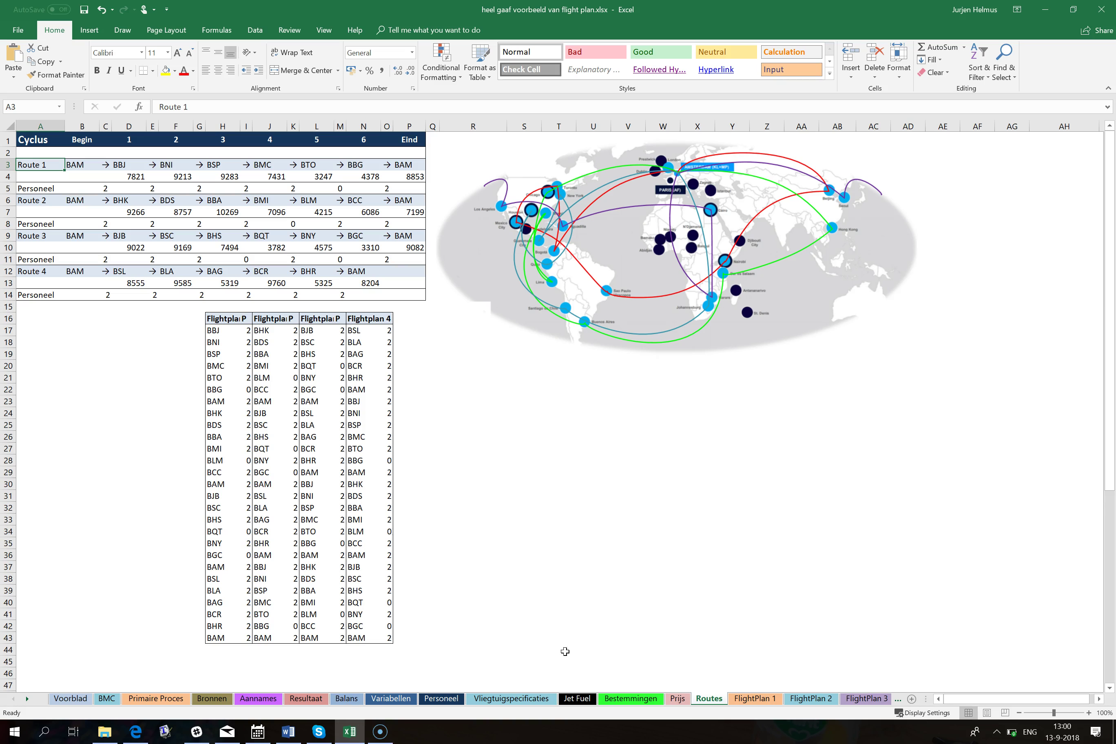
Step: Inspect the FlightPlan 1 sheet's flight table and the lookup formula for the Beijing–Nairobi flight's cargo in K15
{"action": "left_click", "coordinate": [753, 699]}
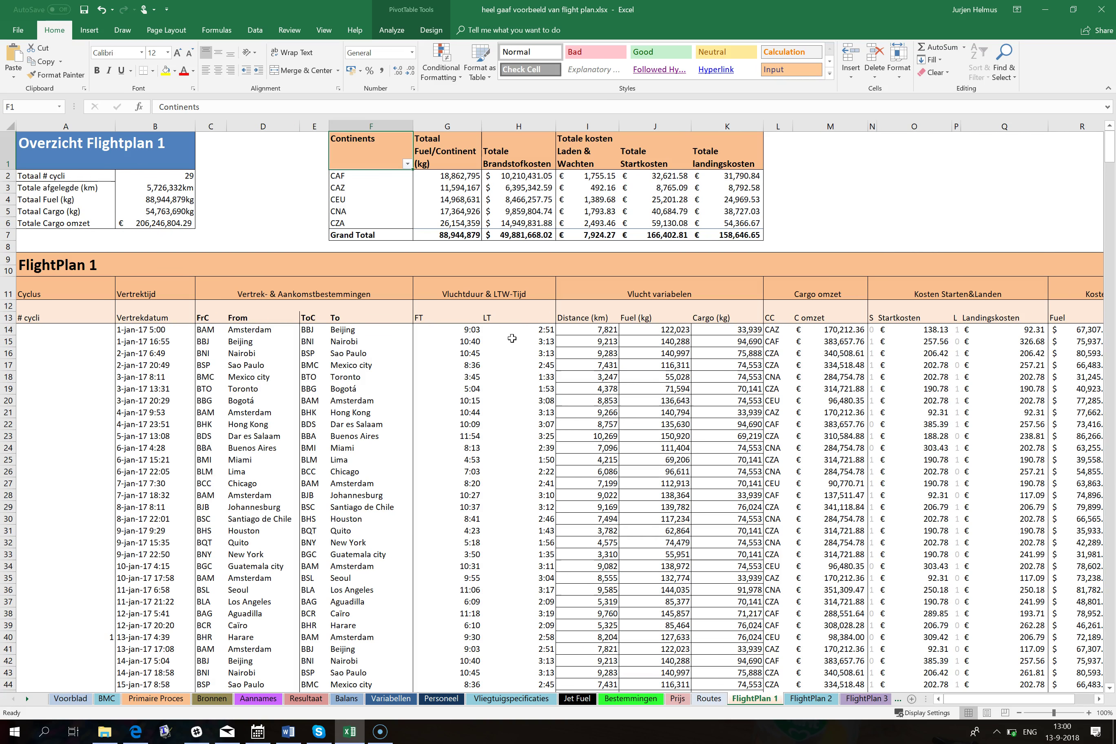
{"action": "scroll", "coordinate": [544, 315], "scroll_direction": "down", "scroll_amount": 3, "text": "ctrl"}
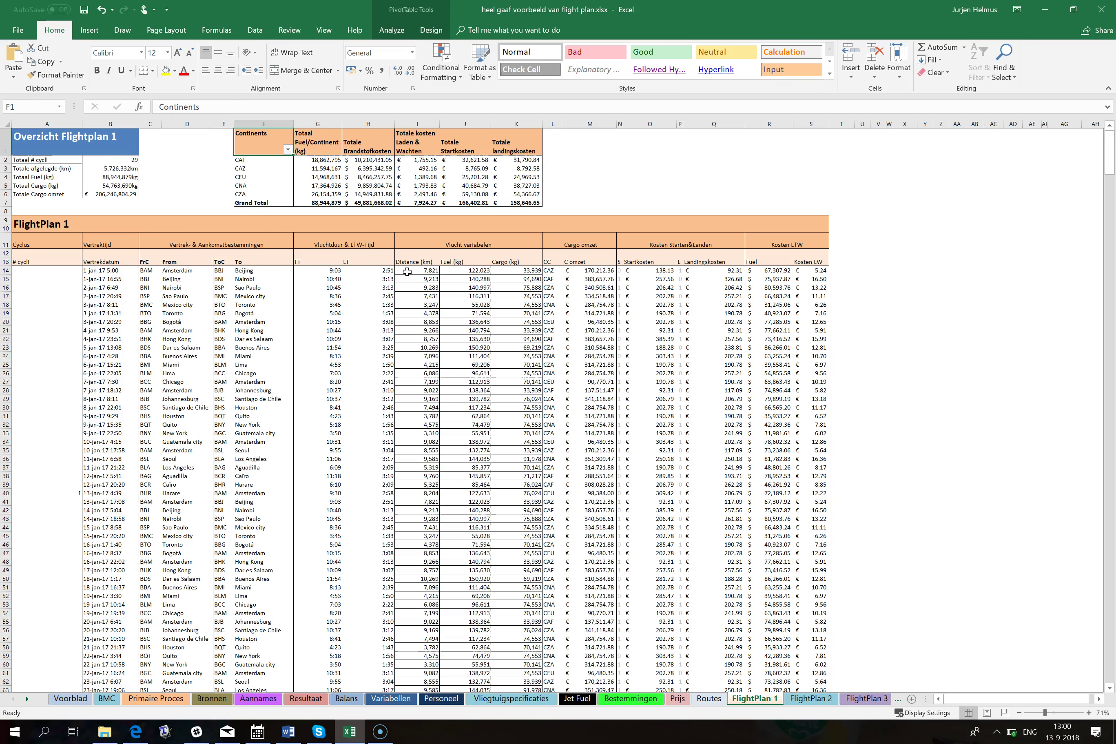
{"action": "left_click", "coordinate": [539, 282]}
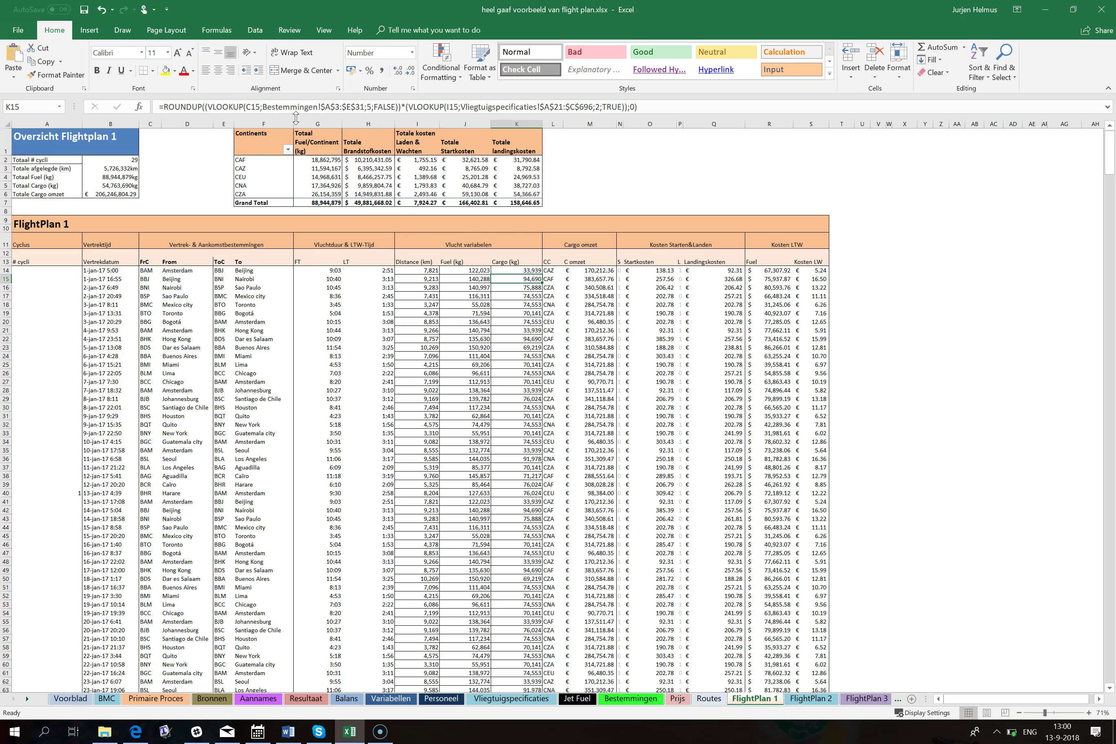
{"action": "scroll", "coordinate": [556, 299], "scroll_direction": "up", "scroll_amount": 2, "text": "ctrl"}
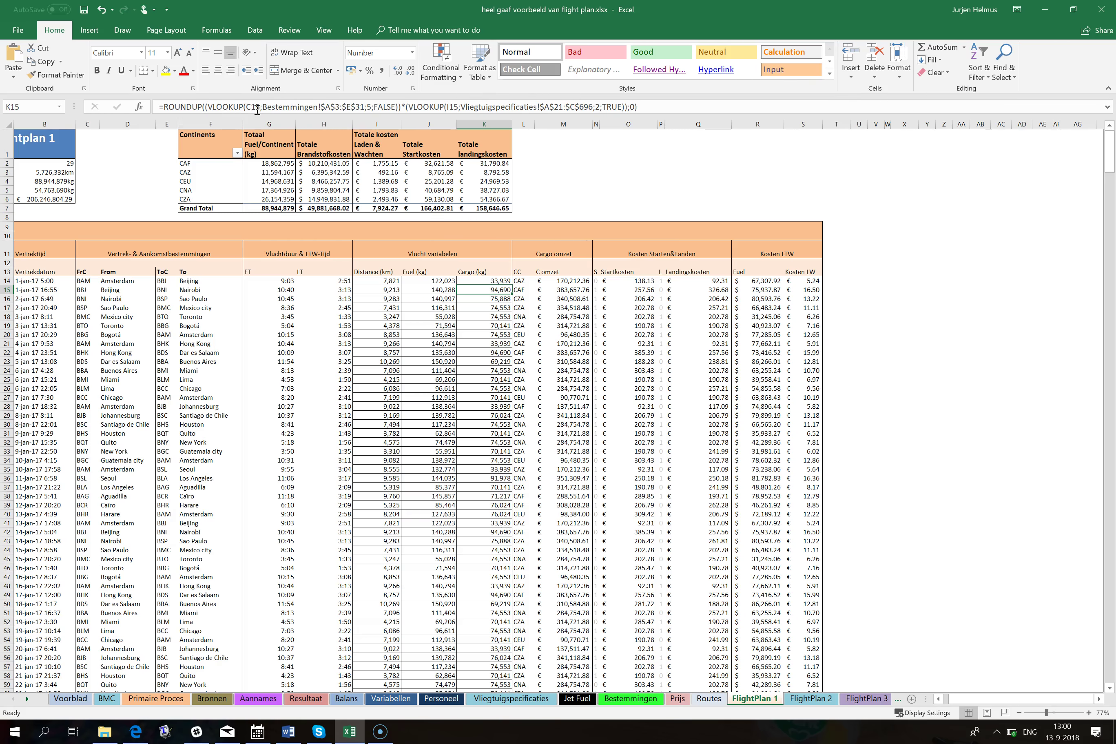
Step: Trace the K15 cargo formula's destination lookup to the factors on the Bestemmingen sheet, returning to FlightPlan 1 to review the formula
{"action": "left_click", "coordinate": [285, 108]}
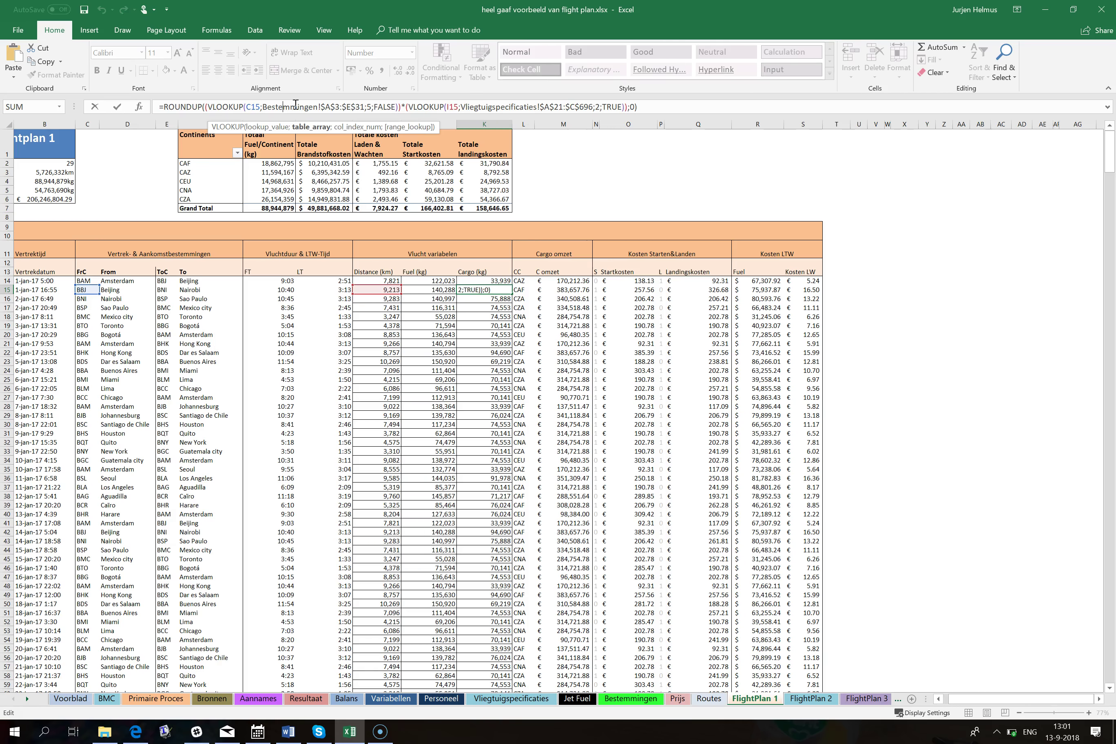
{"action": "key", "text": "Escape"}
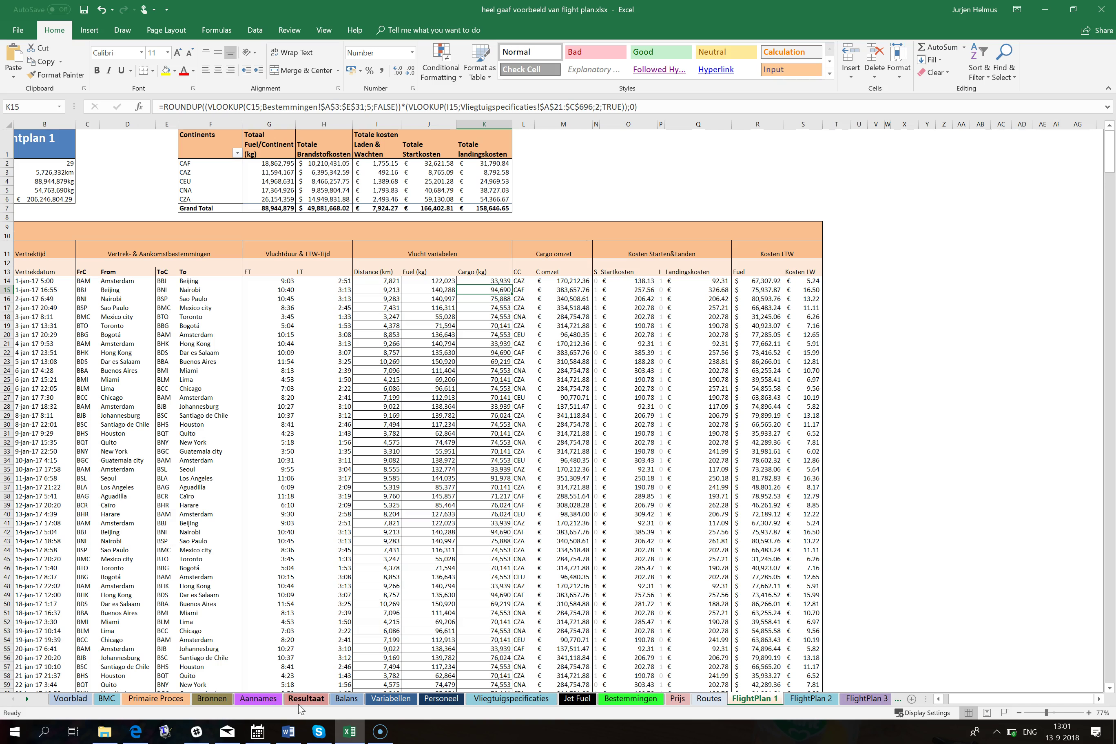
{"action": "left_click", "coordinate": [630, 699]}
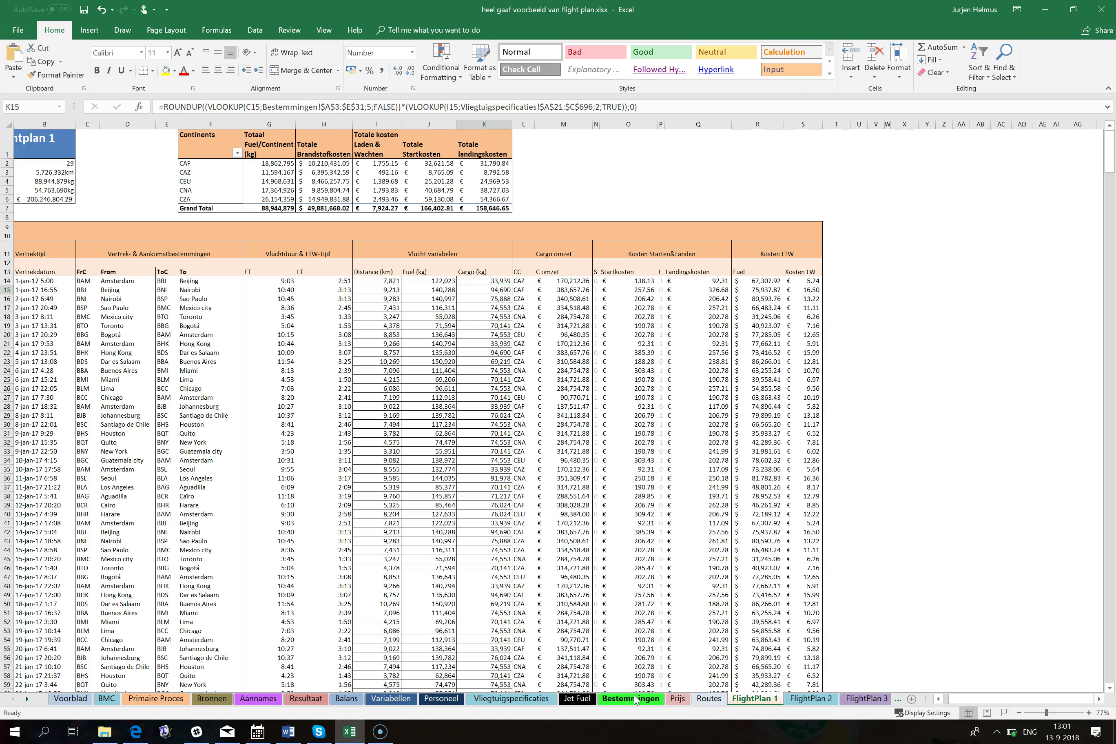
{"action": "scroll", "coordinate": [144, 632], "scroll_direction": "up", "scroll_amount": 2}
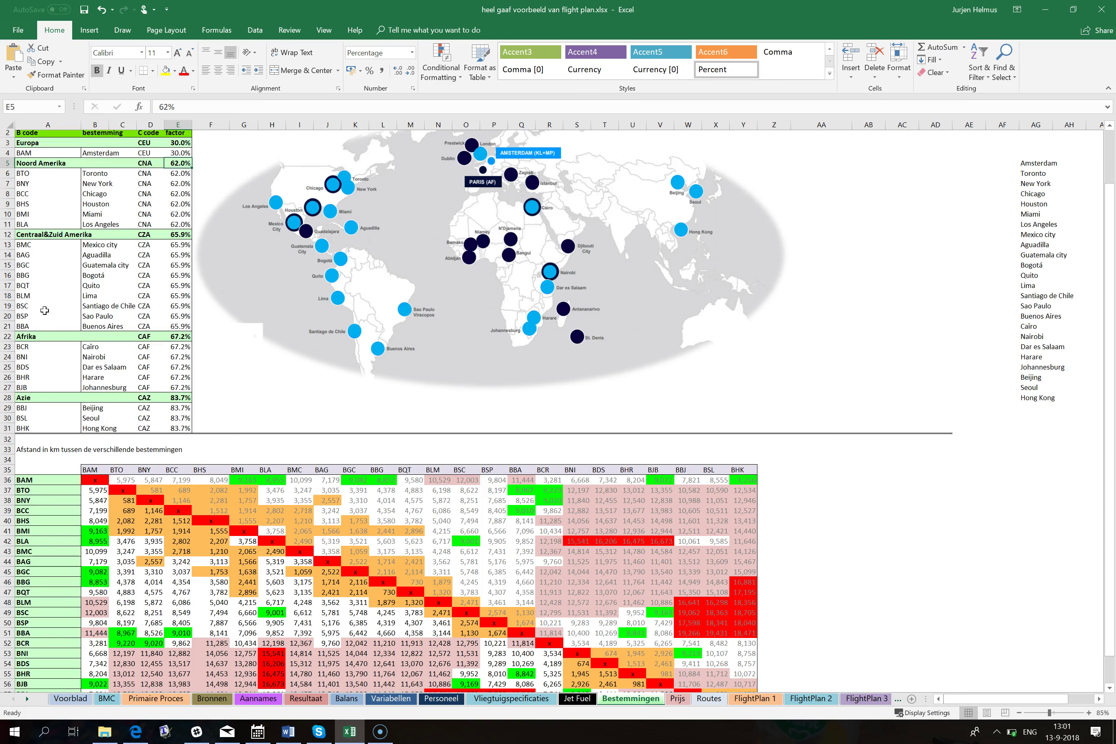
{"action": "scroll", "coordinate": [201, 497], "scroll_direction": "down", "scroll_amount": 2}
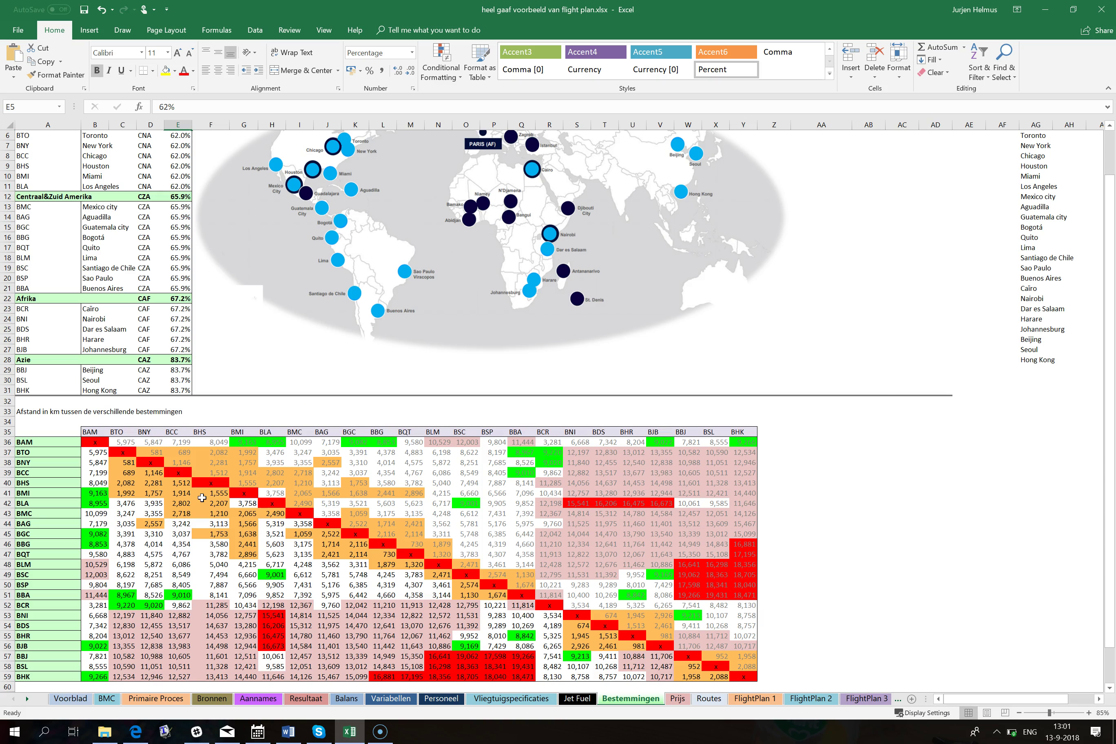
{"action": "left_click", "coordinate": [753, 698]}
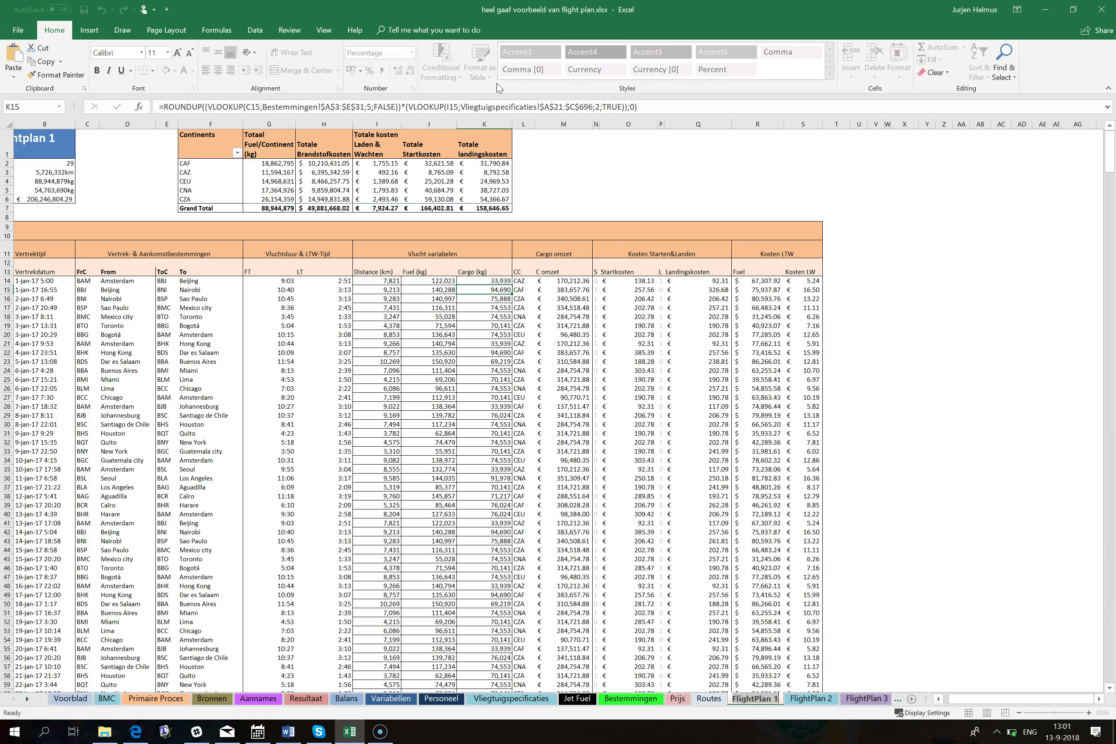
{"action": "key", "text": "F2"}
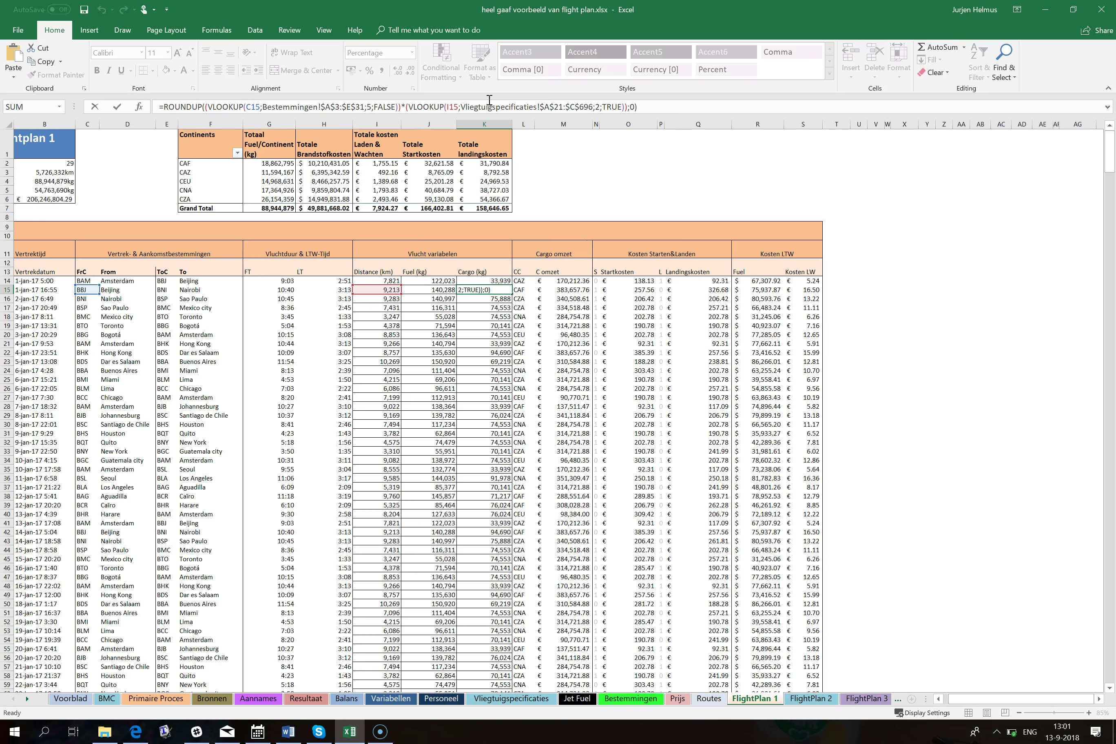
{"action": "key", "text": "Escape"}
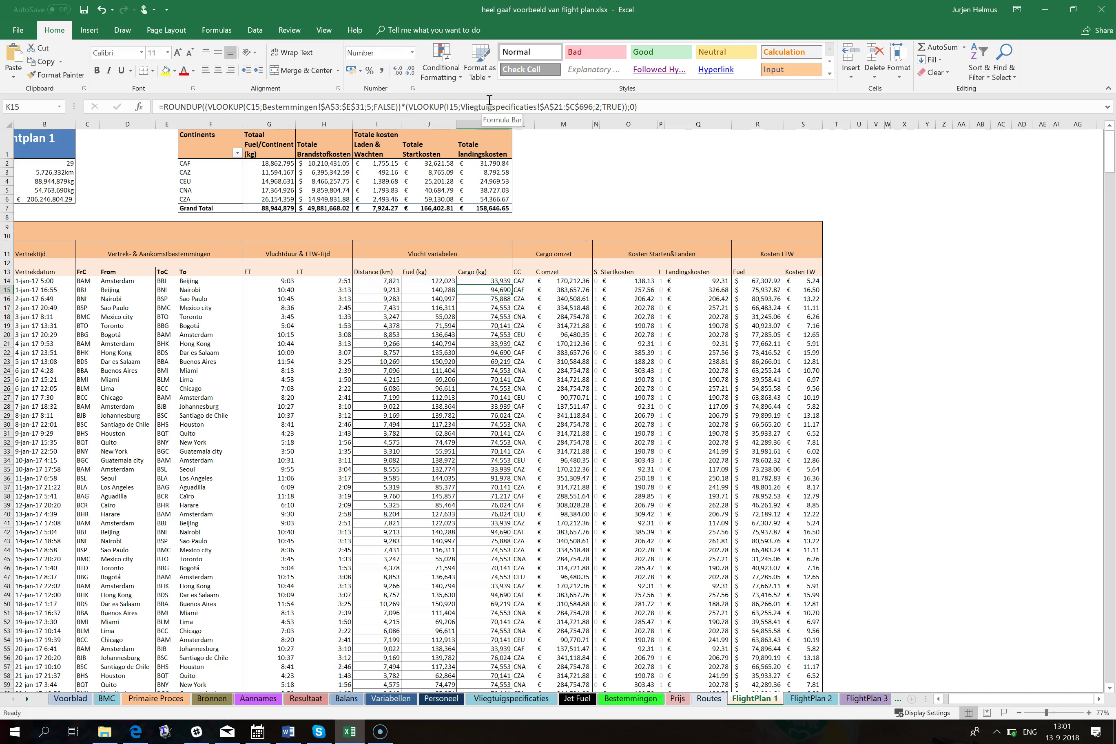
Step: Inspect the cargo revenue formula in M15 and the cells its HLOOKUP refers to
{"action": "key", "text": "Right"}
{"action": "key", "text": "Right"}
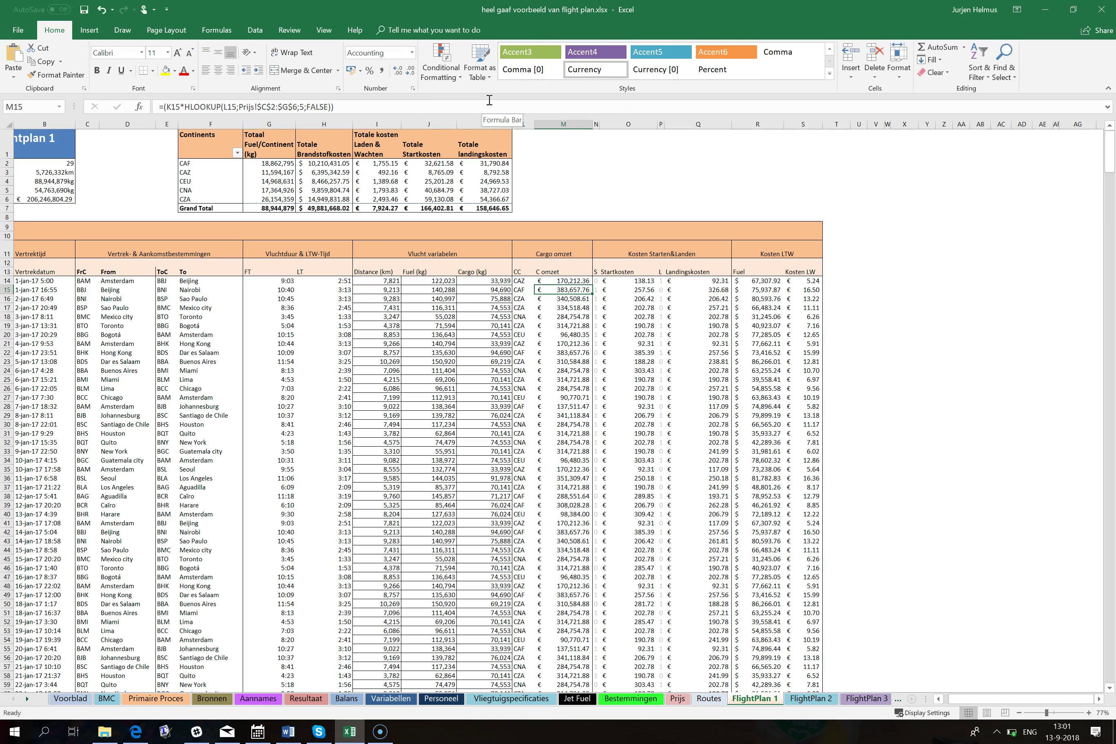
{"action": "left_click", "coordinate": [211, 106]}
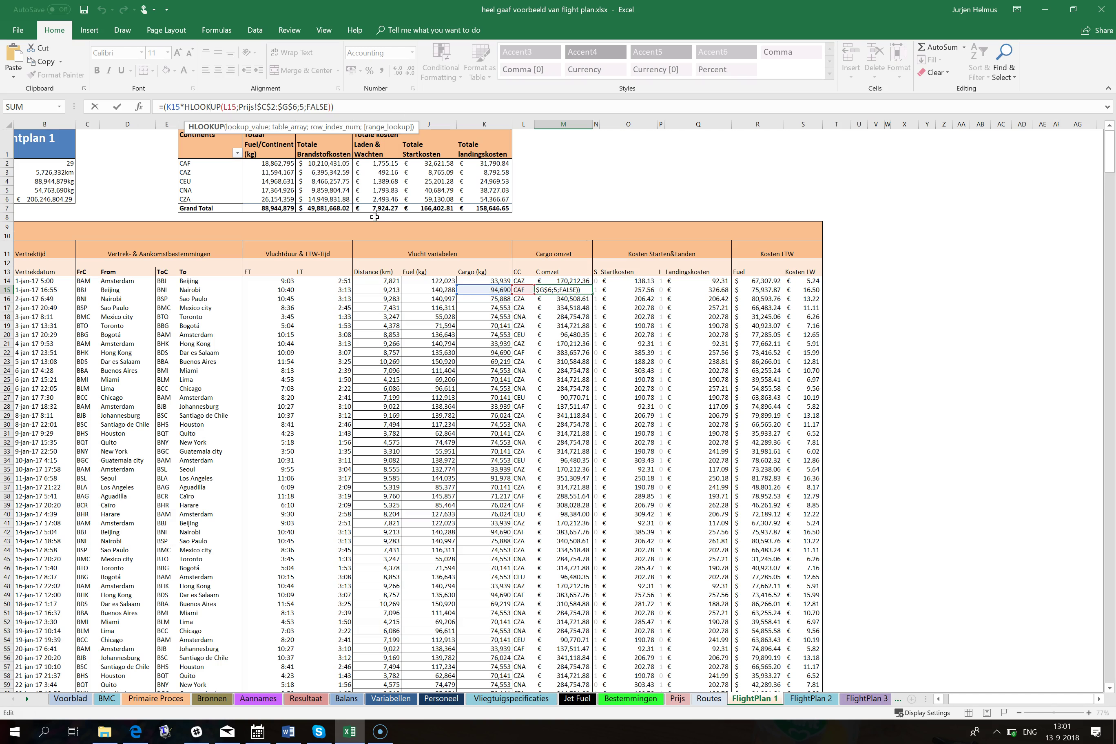
{"action": "left_click", "coordinate": [211, 115]}
{"action": "key", "text": "ctrl+Return"}
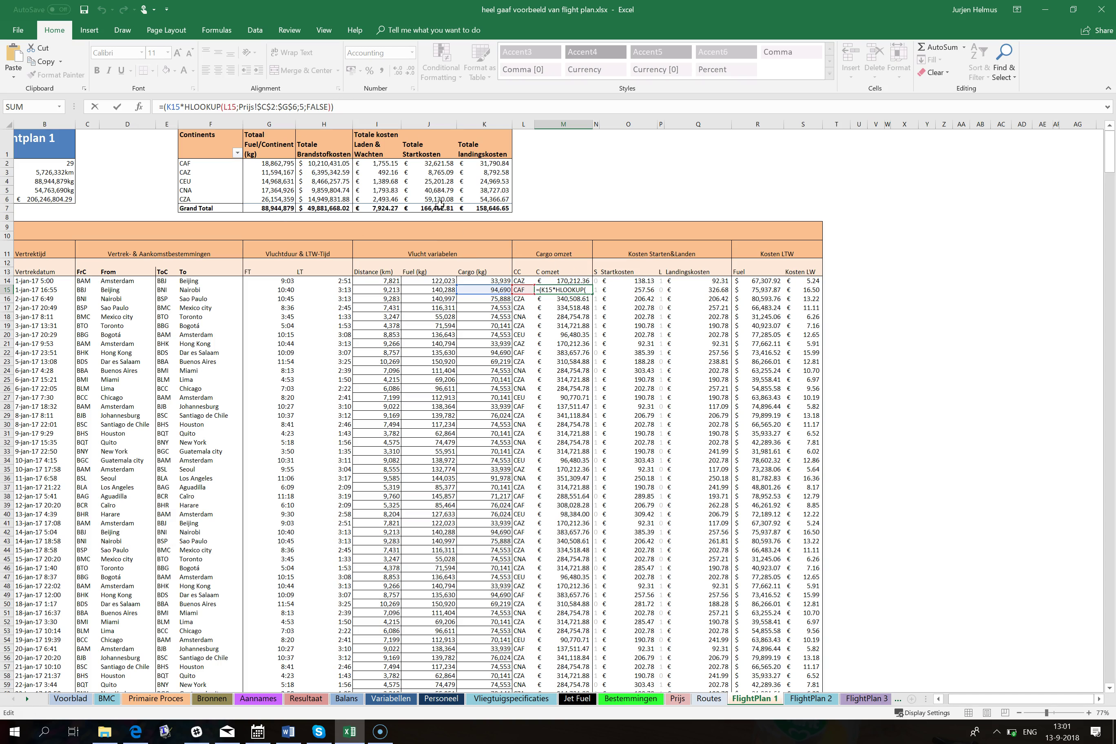
Step: Check the formulas for the Beijing–Nairobi flight's takeoff costs in O15, landing costs in Q15 and loading and waiting costs in S15
{"action": "key", "text": "Right"}
{"action": "key", "text": "Right"}
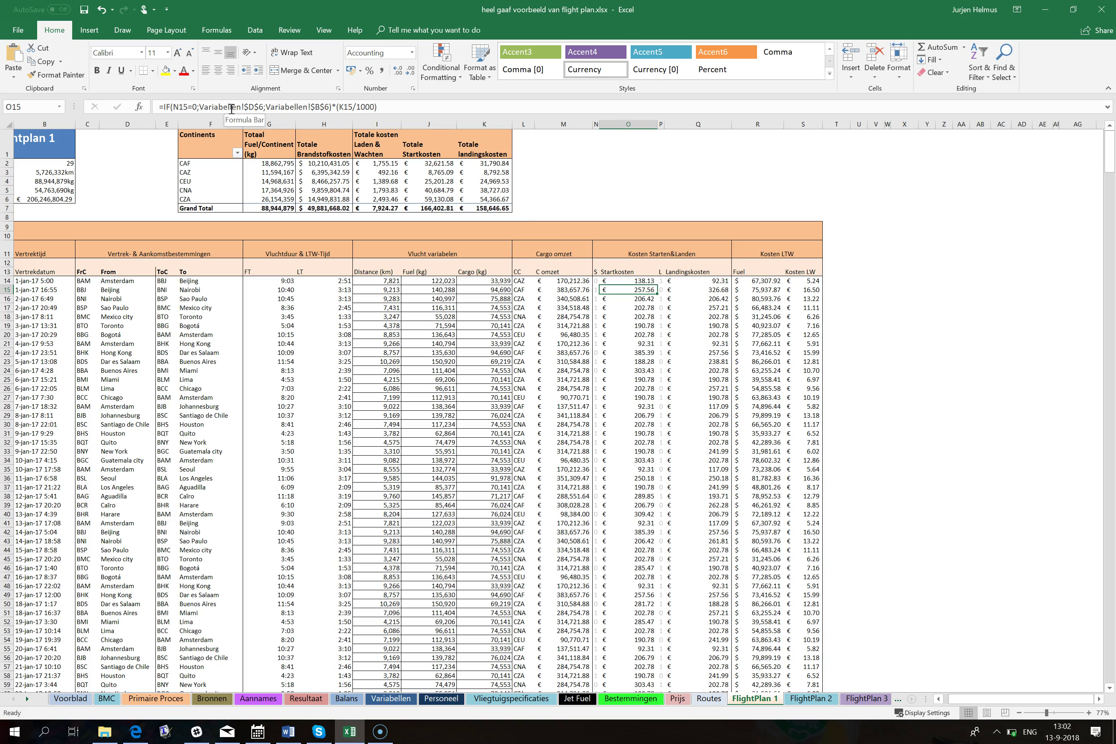
{"action": "key", "text": "Right"}
{"action": "key", "text": "Right"}
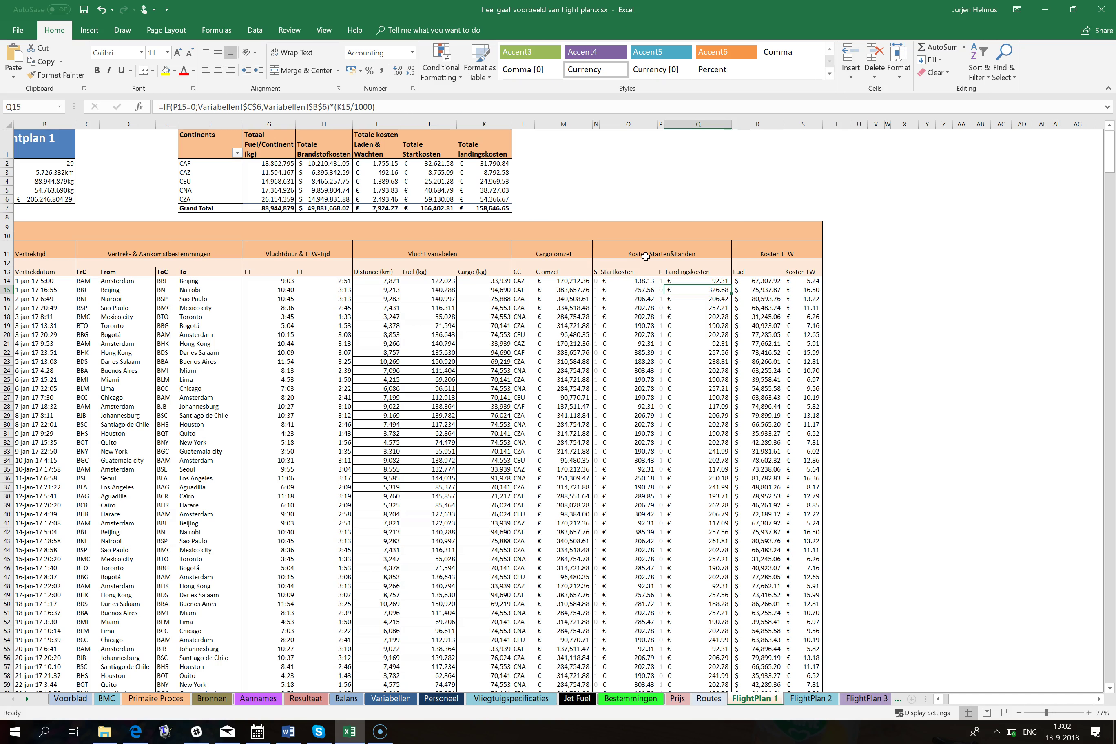
{"action": "key", "text": "Right"}
{"action": "key", "text": "Right"}
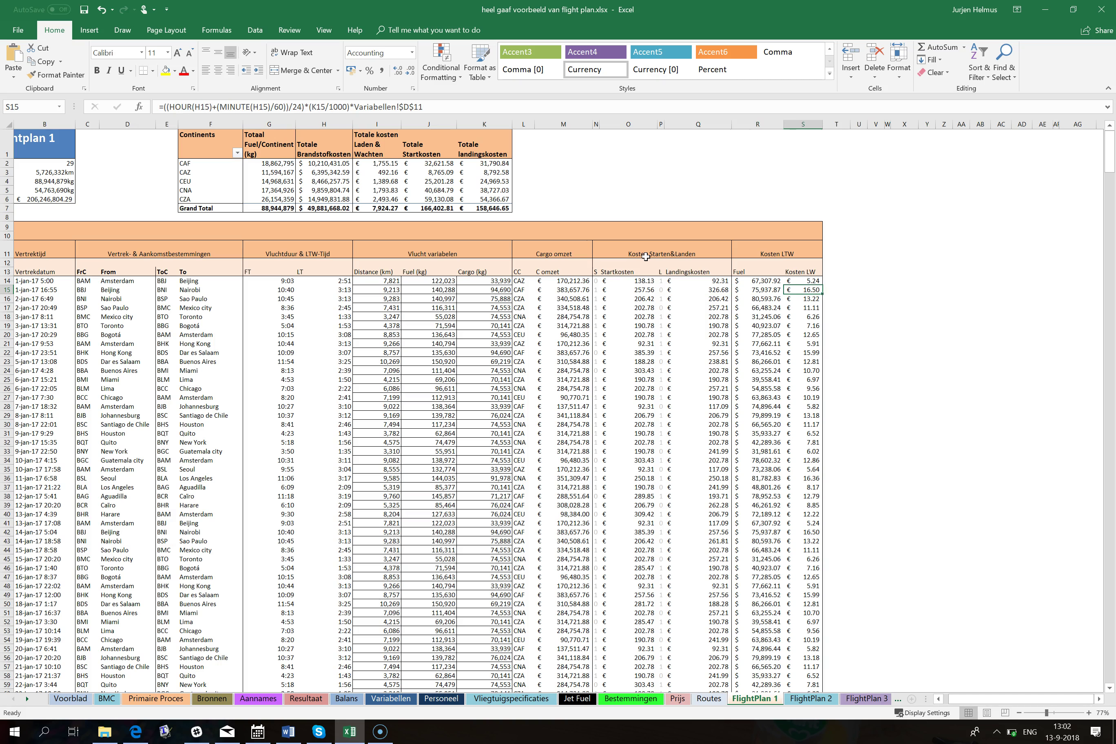
Step: View the overviews and flight tables on the FlightPlan 2, FlightPlan 3 and FlightPlan 4 sheets
{"action": "left_click", "coordinate": [809, 697]}
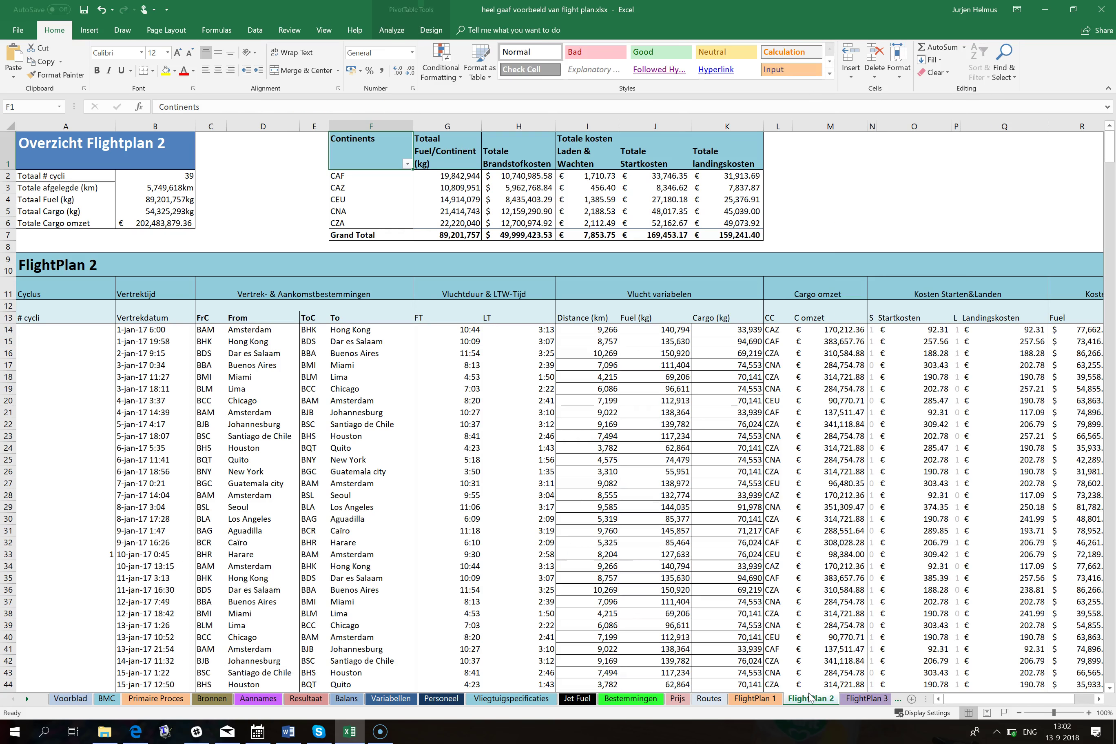
{"action": "left_click", "coordinate": [862, 700]}
{"action": "left_click", "coordinate": [863, 700]}
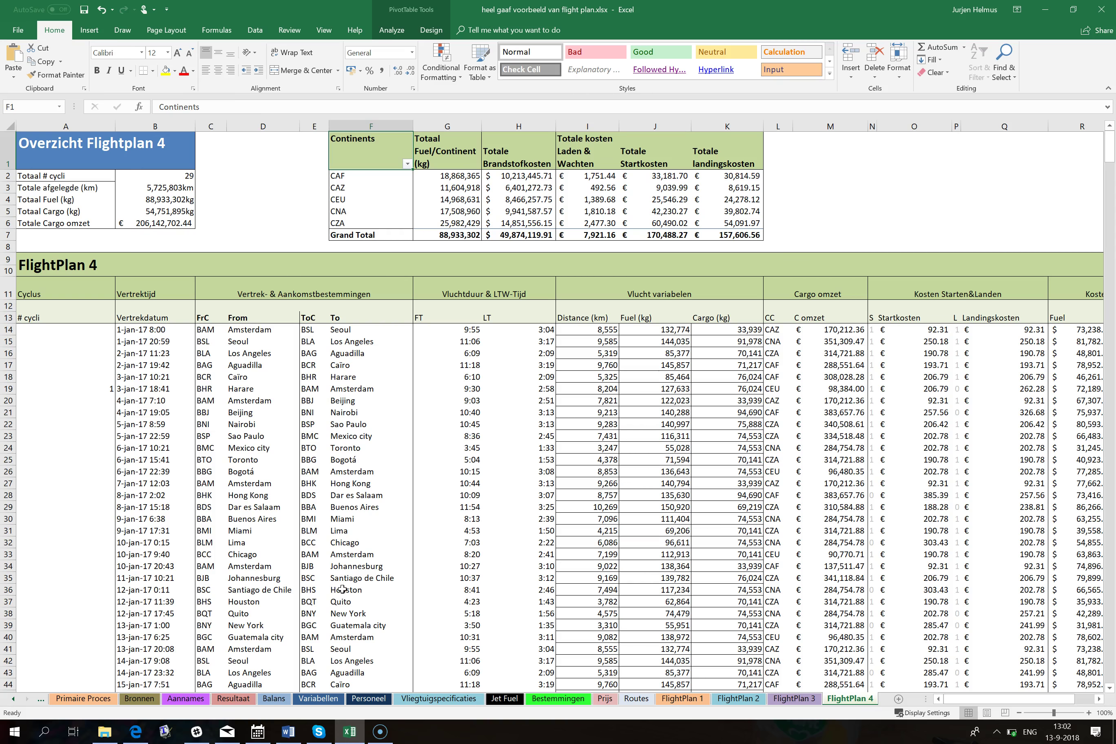
Step: Try to clear the total number of cycles in B2 of the FlightPlan 4 overview
{"action": "left_click", "coordinate": [165, 179]}
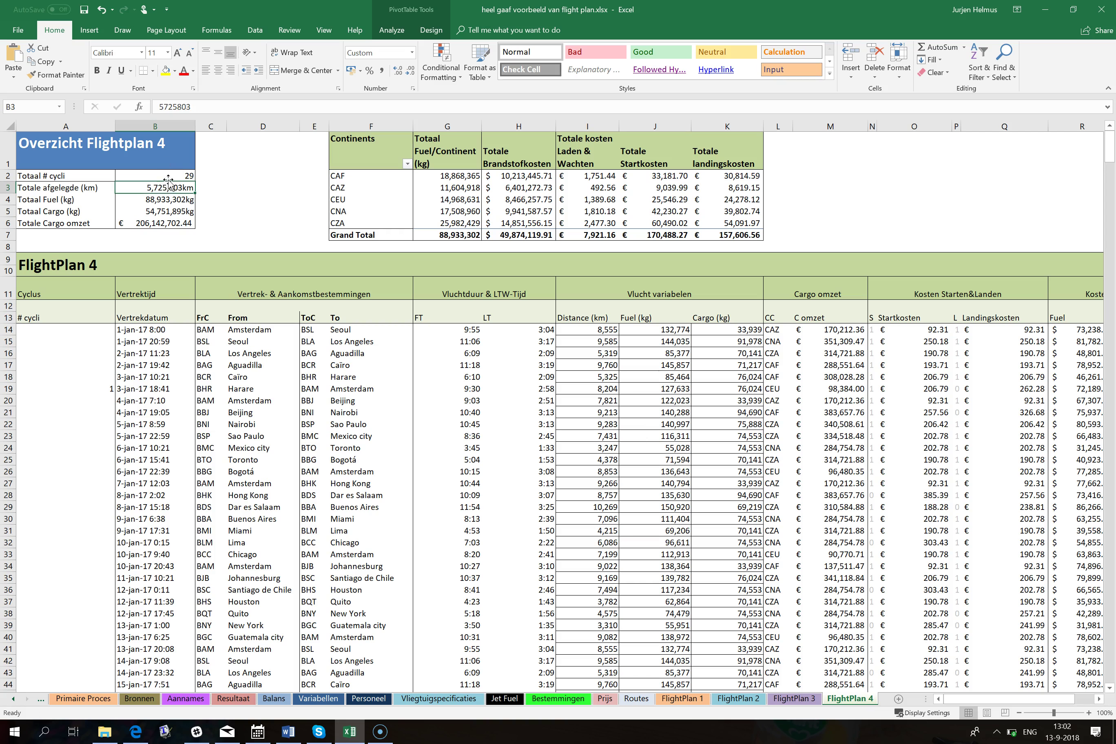
{"action": "key", "text": "Delete"}
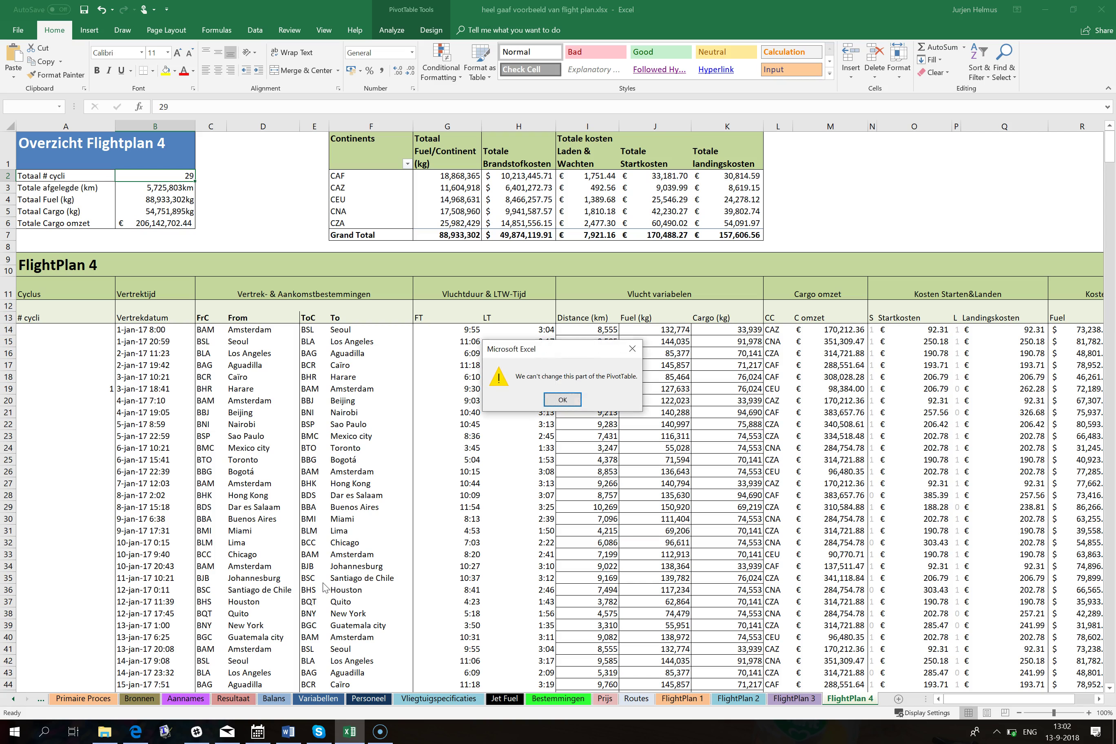
{"action": "key", "text": "Return"}
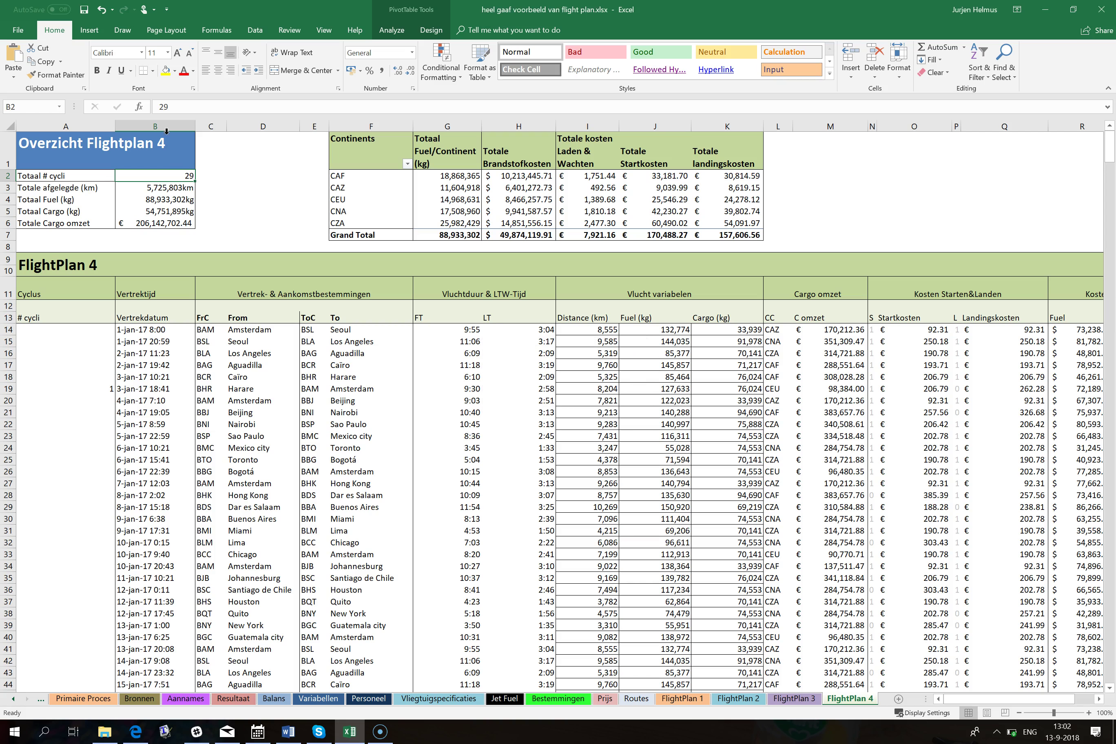